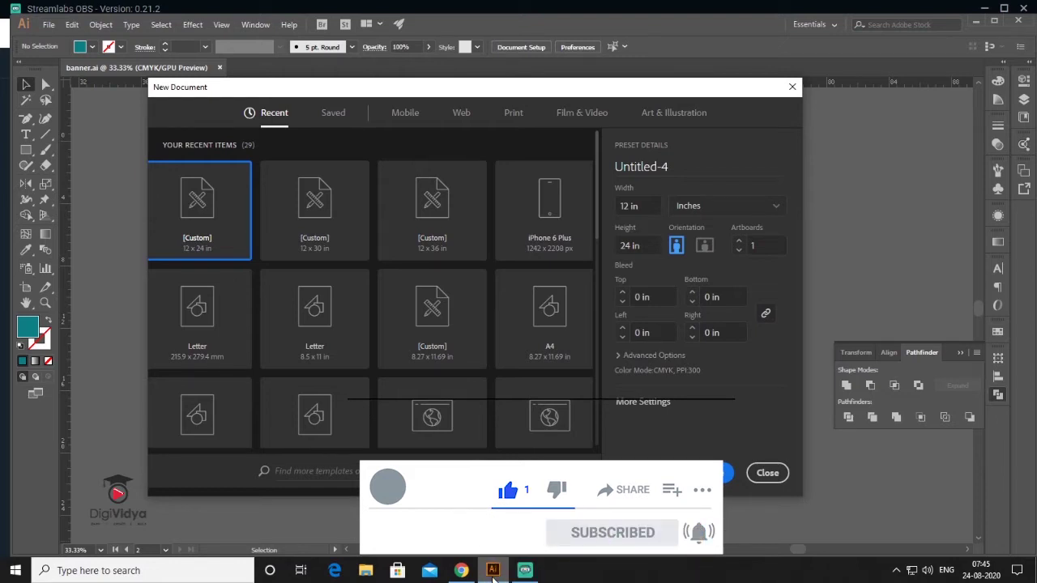
Step: Create a new 12 × 24 inch portrait document with a single artboard
left_click_drag(563, 93, 588, 89)
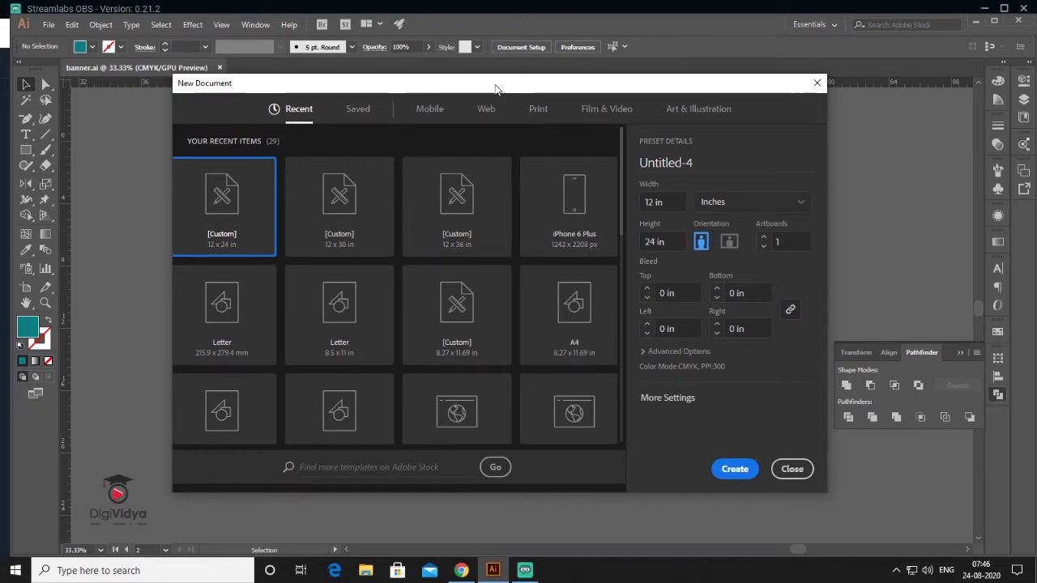
left_click_drag(496, 89, 477, 88)
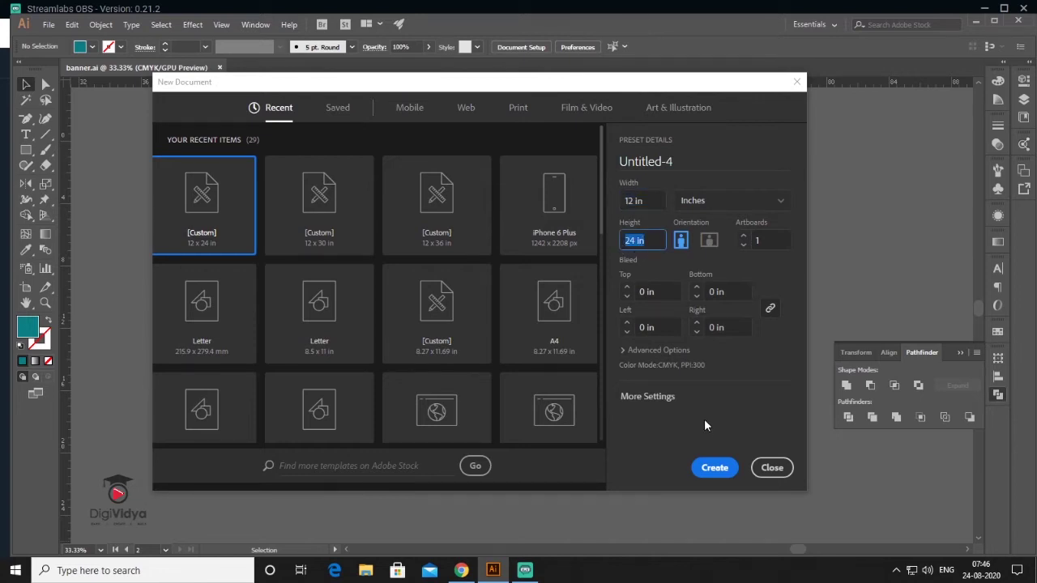
left_click(711, 467)
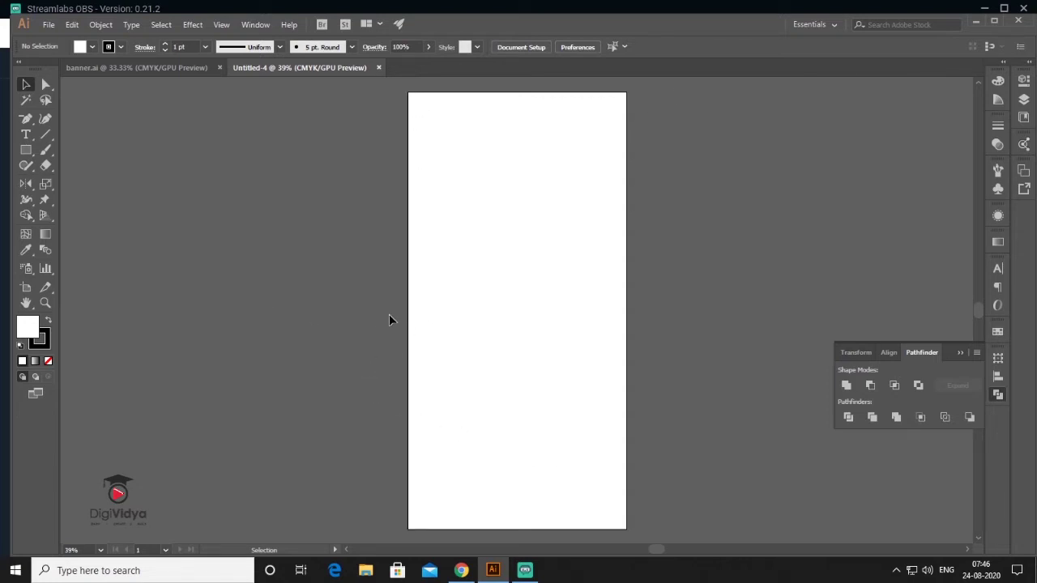
Step: Draw a rectangle over the artboard's lower half and shear it -15° vertically
left_click_drag(499, 296, 409, 294)
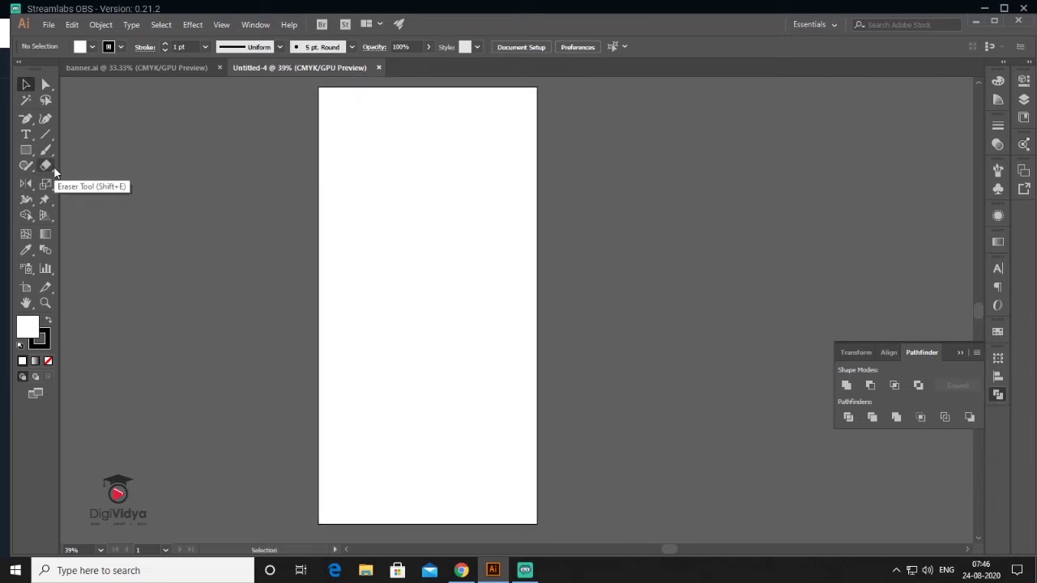
left_click(26, 150)
left_click_drag(318, 305, 537, 524)
left_click(101, 24)
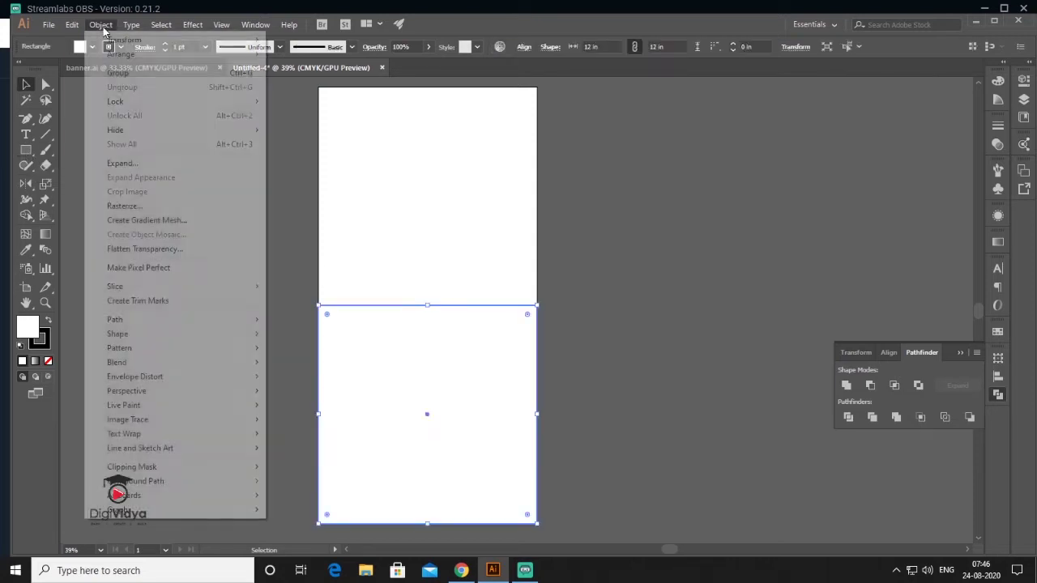
mouse_move(175, 40)
left_click(359, 117)
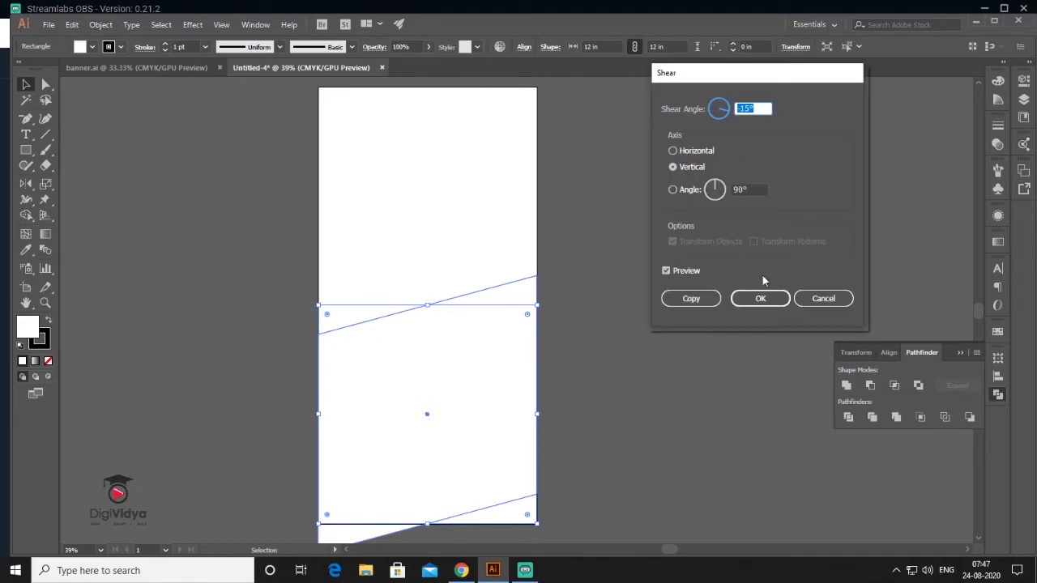
left_click(762, 302)
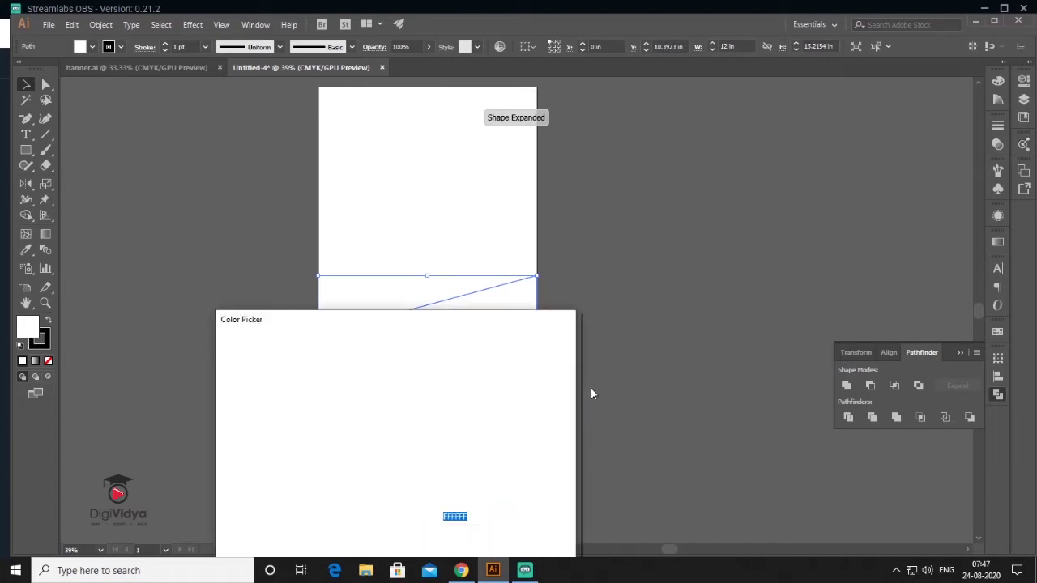
Step: Fill the sheared band yellow and move it up on the artboard
left_click(409, 497)
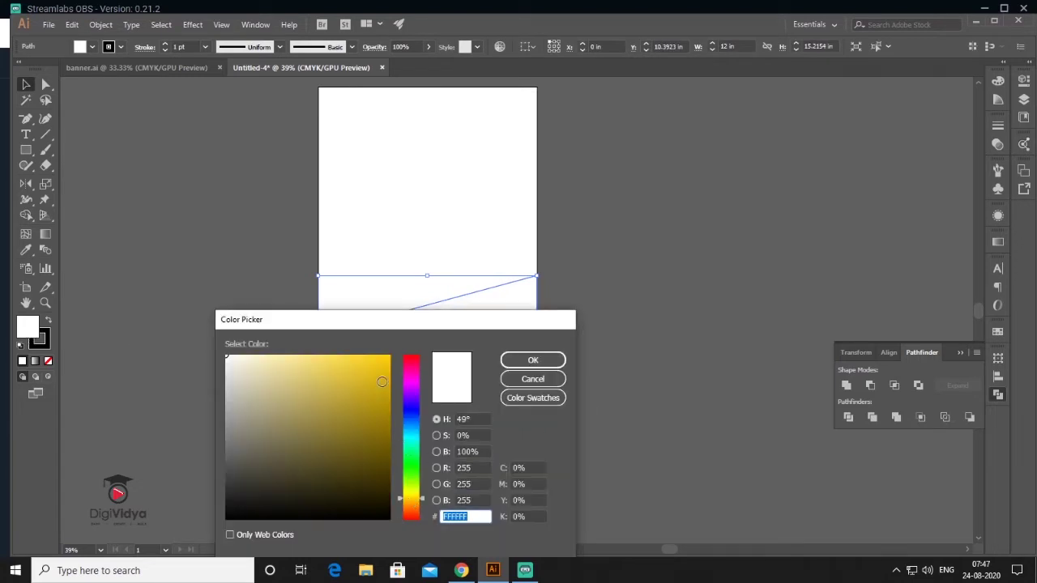
left_click(382, 382)
left_click(532, 360)
left_click(631, 373)
left_click_drag(451, 424, 452, 403)
left_click(454, 339)
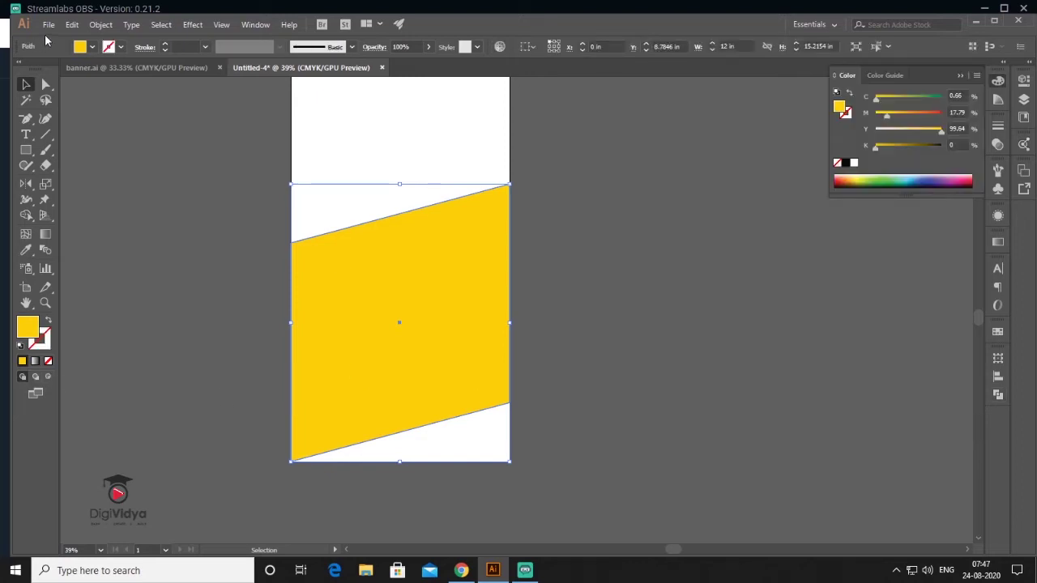
Step: Alt-drag a copy of the yellow parallelogram to the right of the artboard
left_click(102, 25)
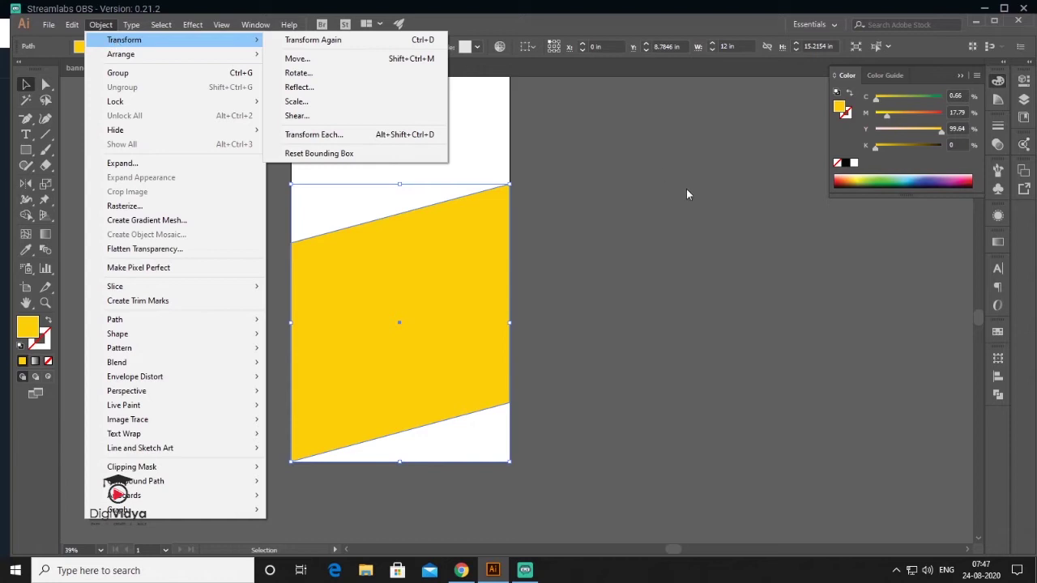
left_click(687, 194)
left_click(424, 288)
key("a")
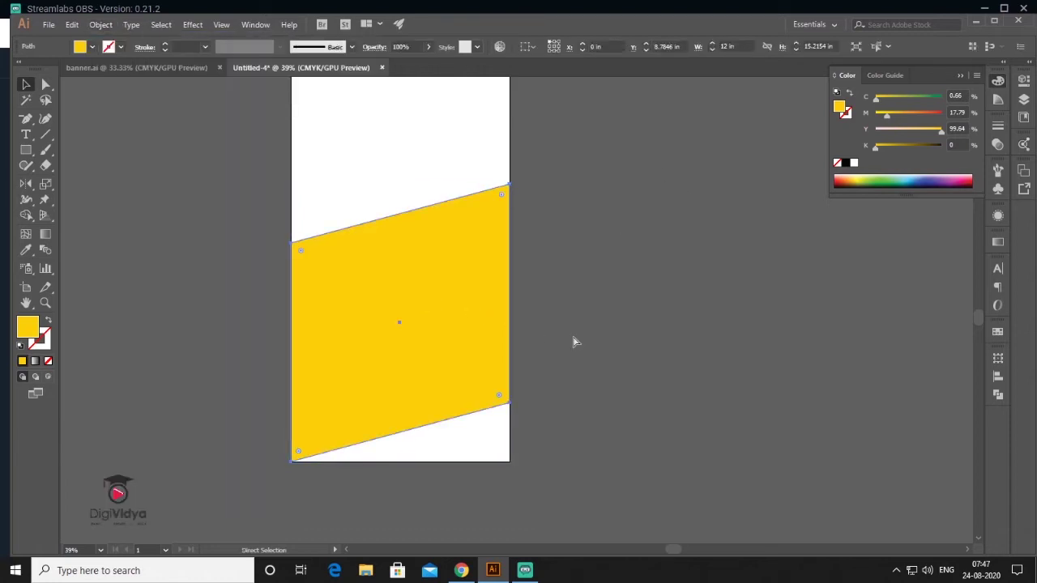
key("v")
left_click_drag(459, 354, 750, 311)
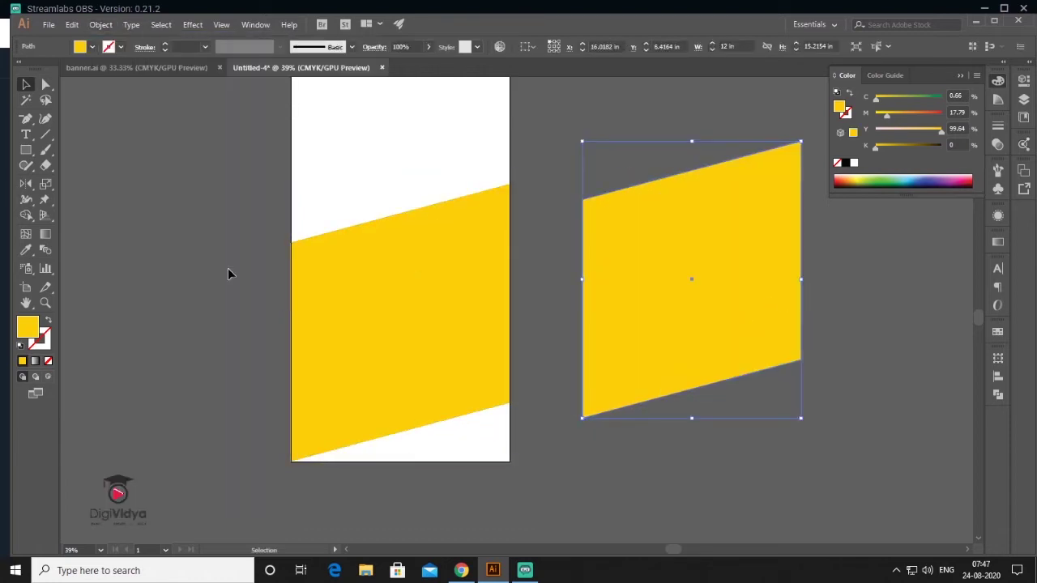
Step: Reflect the copy horizontally and move it back over the original band
left_click(27, 186)
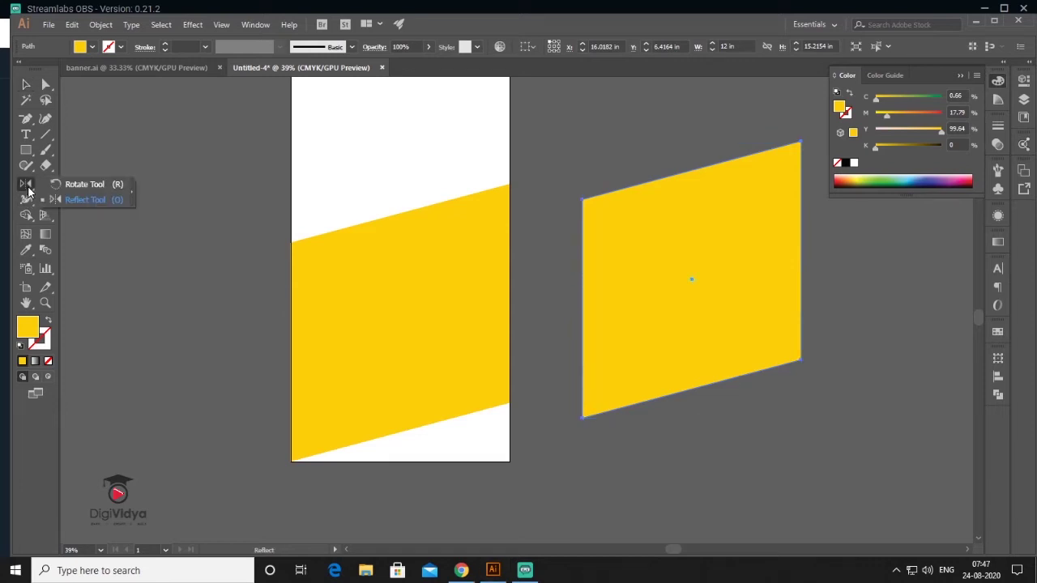
left_click(86, 200)
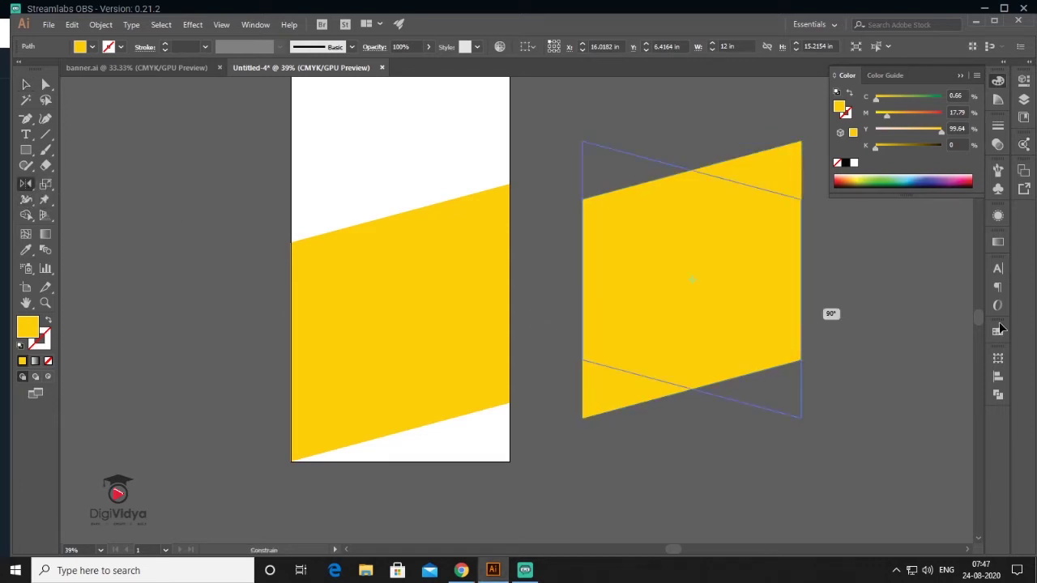
left_click_drag(534, 313, 585, 276)
key("v")
left_click_drag(734, 356, 441, 403)
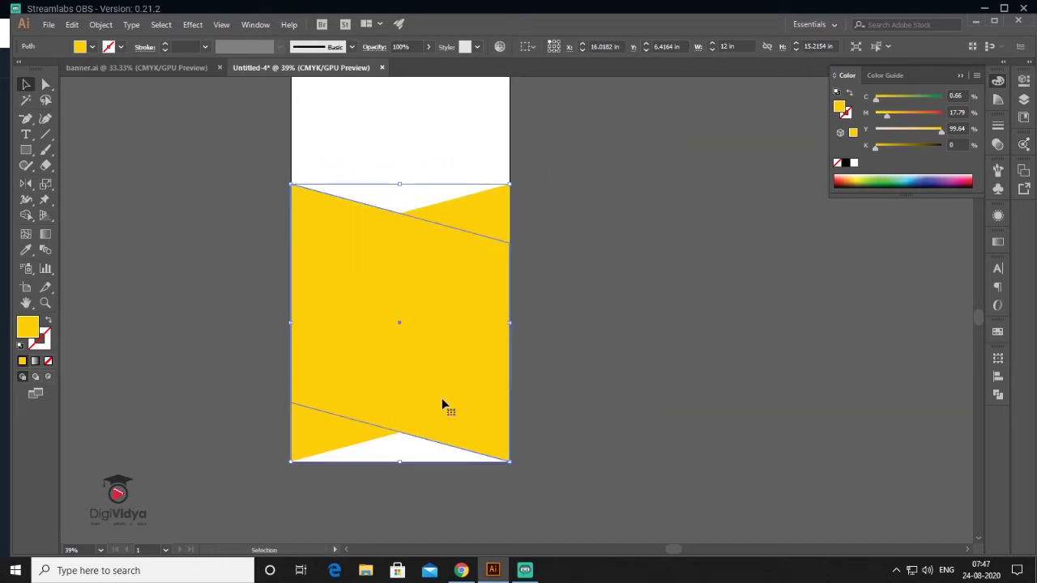
Step: Fill the mirrored band with a sampled blue, deepened to Cyan 100
left_click(26, 249)
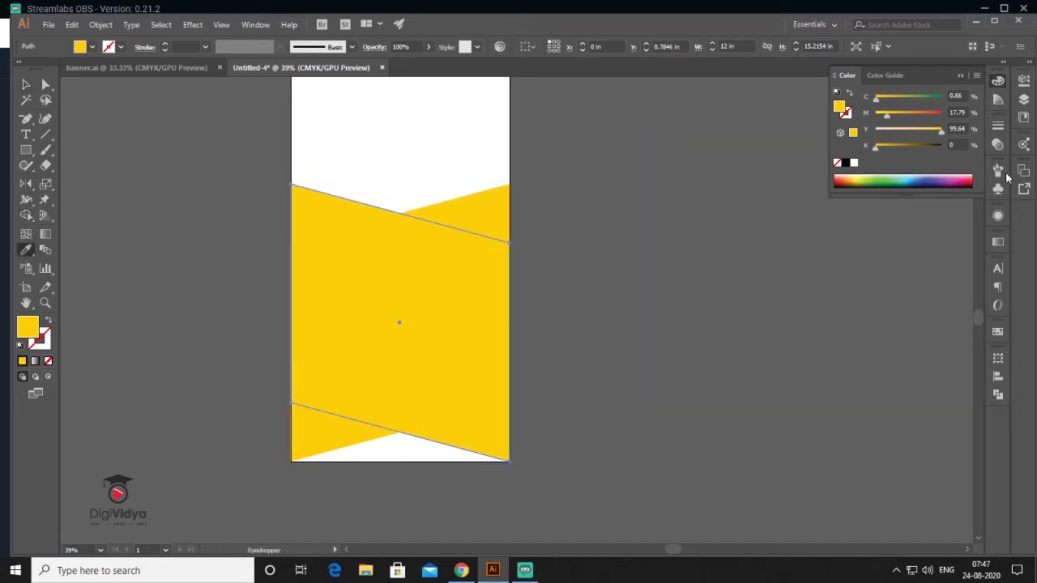
left_click(928, 178)
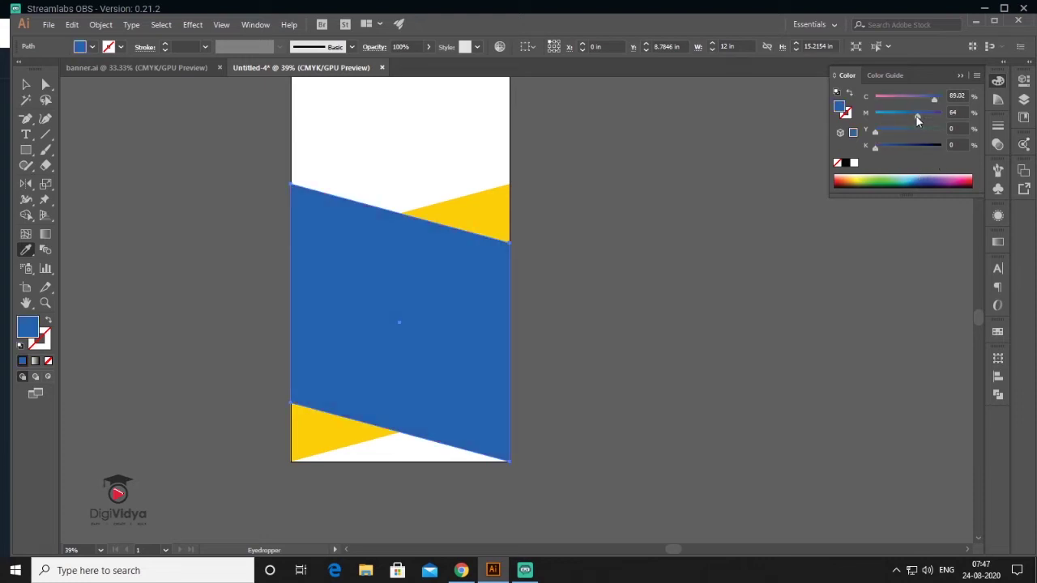
left_click_drag(935, 105, 944, 99)
key("v")
left_click(151, 235)
Step: Add an anchor on the blue band's lower edge and pull it to the artboard bottom
left_click_drag(25, 119, 76, 139)
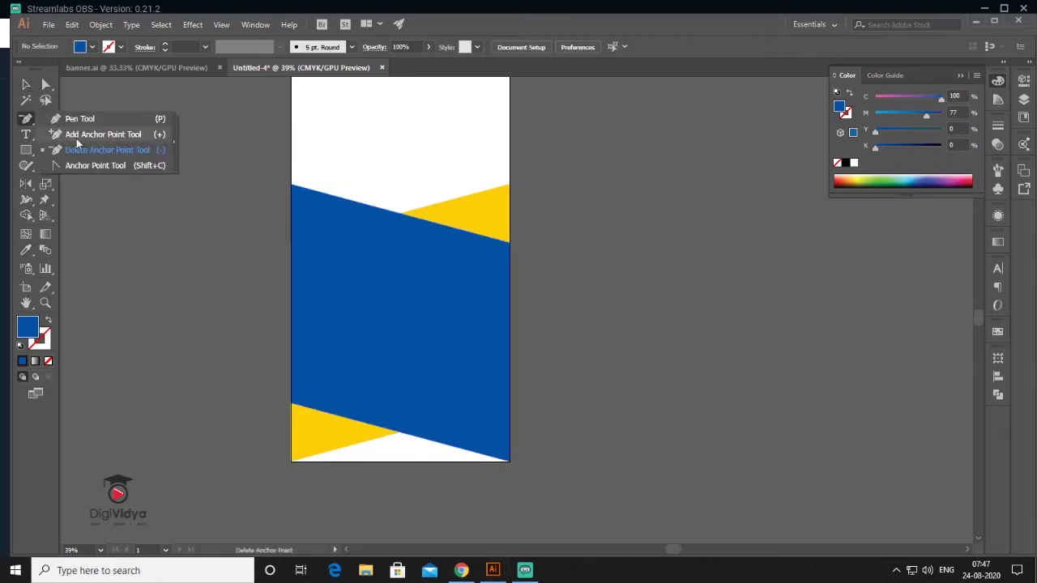
left_click(76, 136)
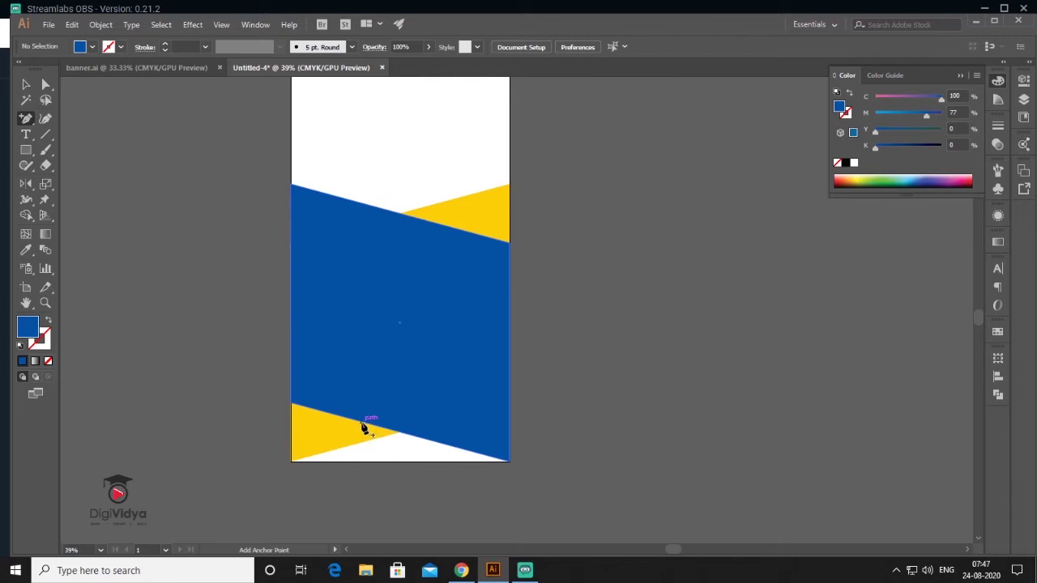
left_click(364, 427)
key("a")
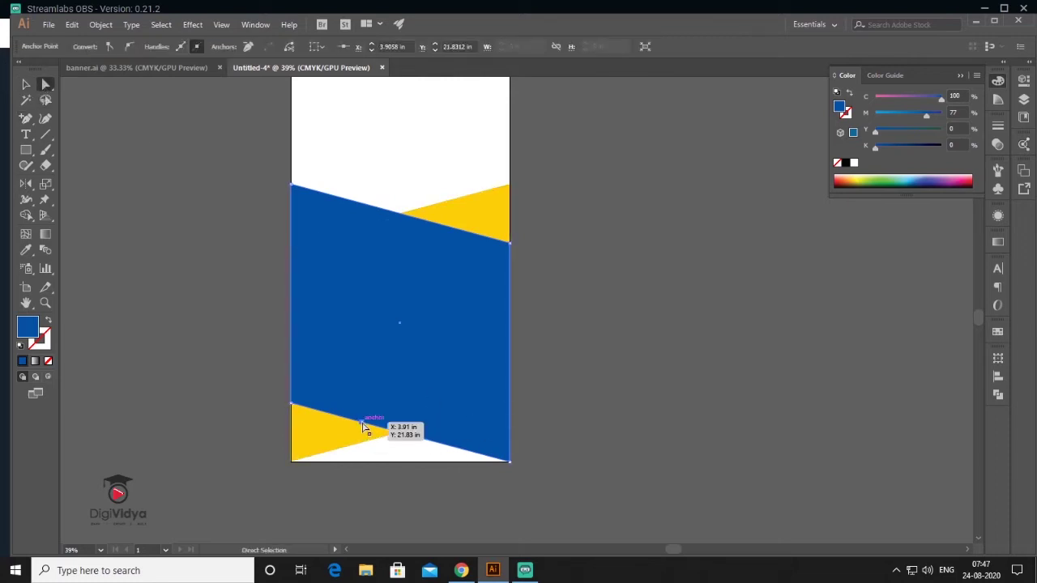
left_click_drag(364, 427, 361, 461)
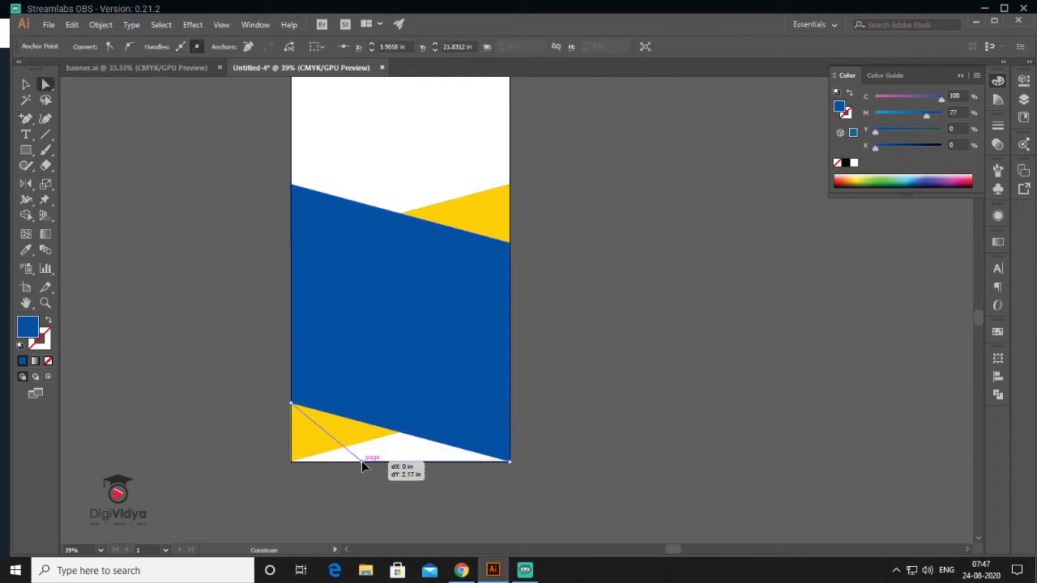
Step: Add an anchor on the yellow shape's lower edge and drag it to the bottom edge
left_click(298, 455)
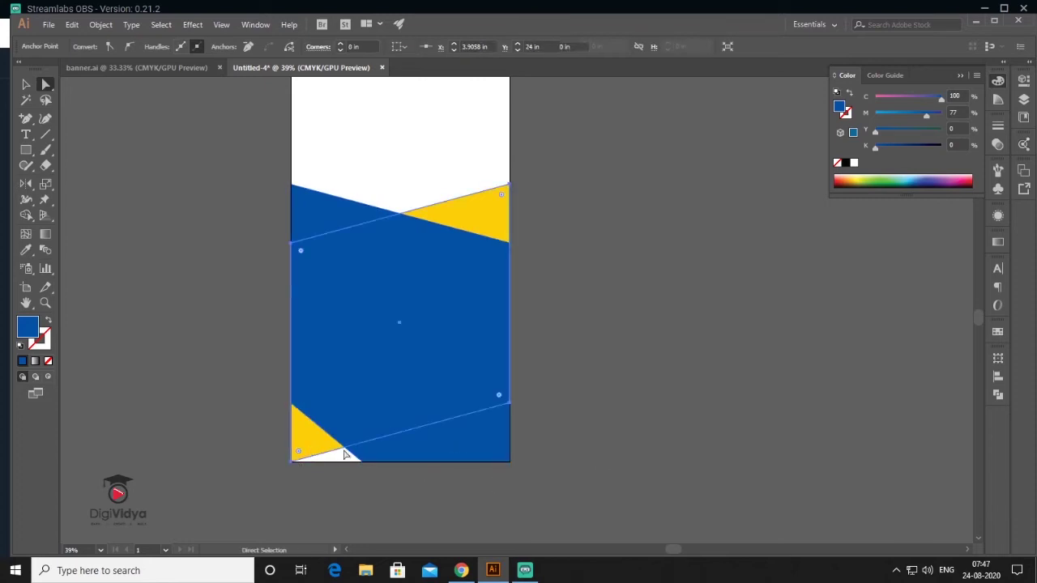
left_click(25, 118)
left_click(347, 444)
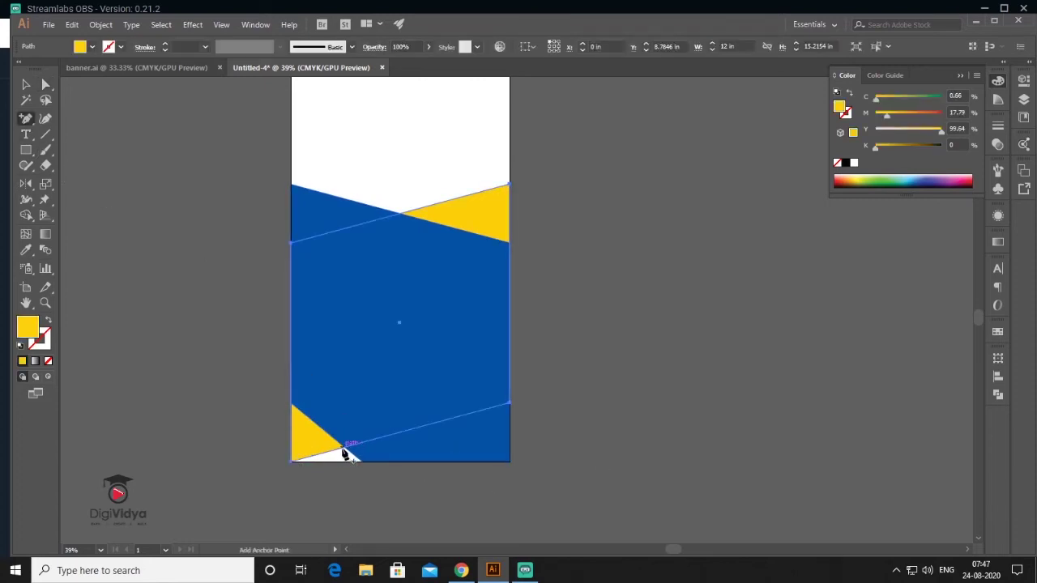
left_click(45, 85)
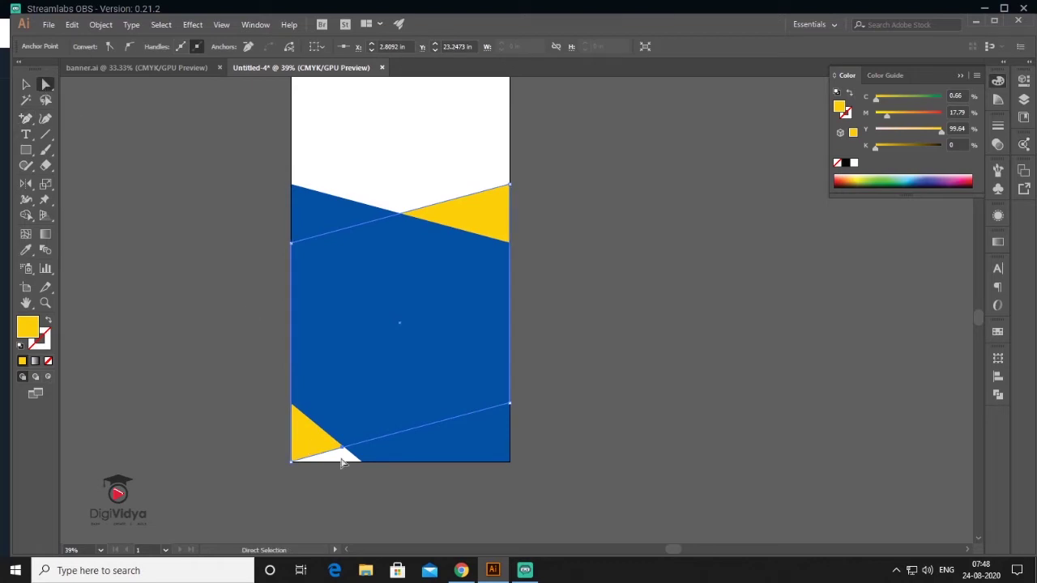
left_click_drag(349, 454, 369, 465)
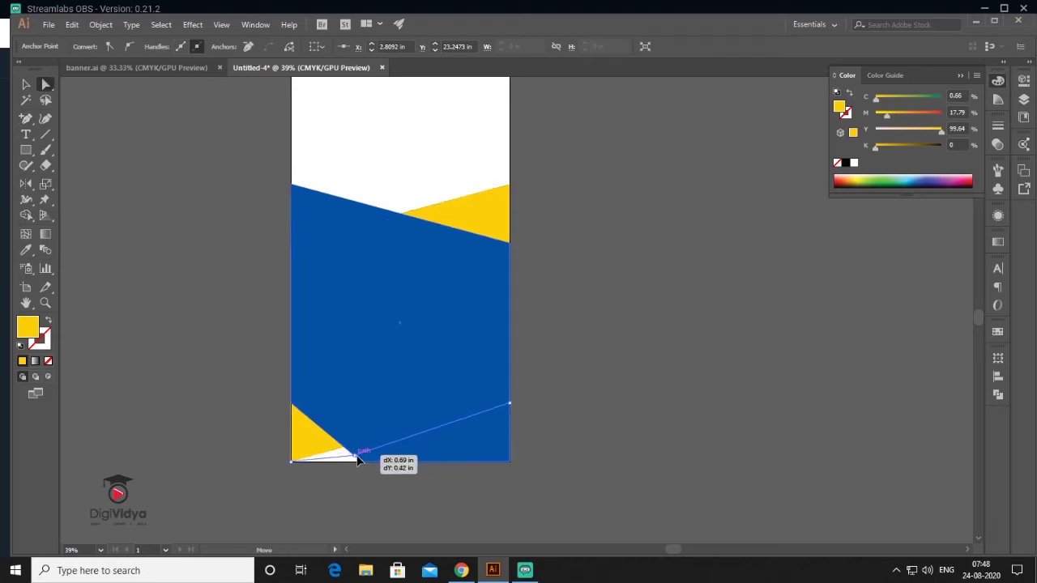
left_click(25, 84)
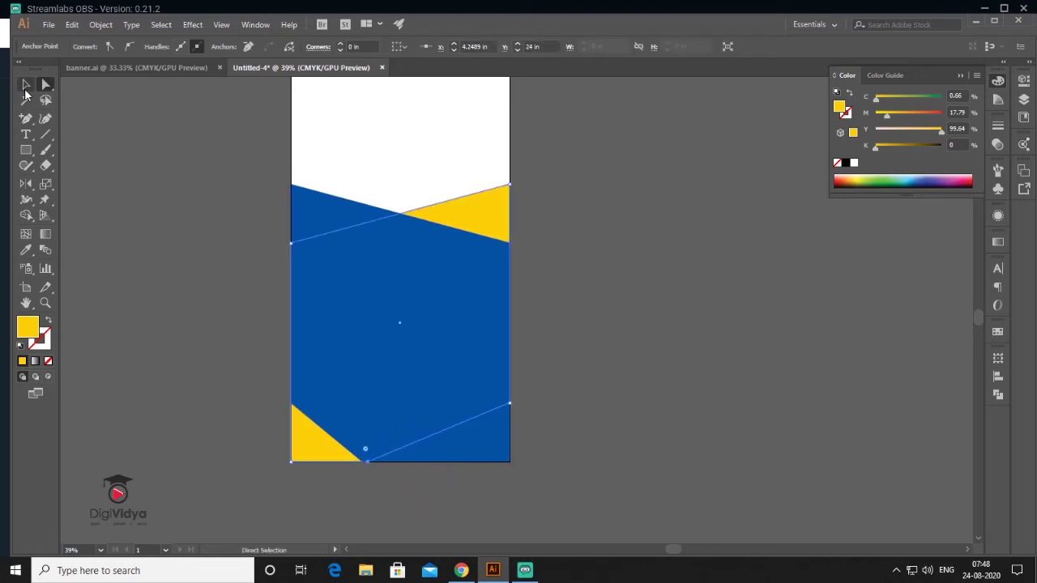
left_click(554, 321)
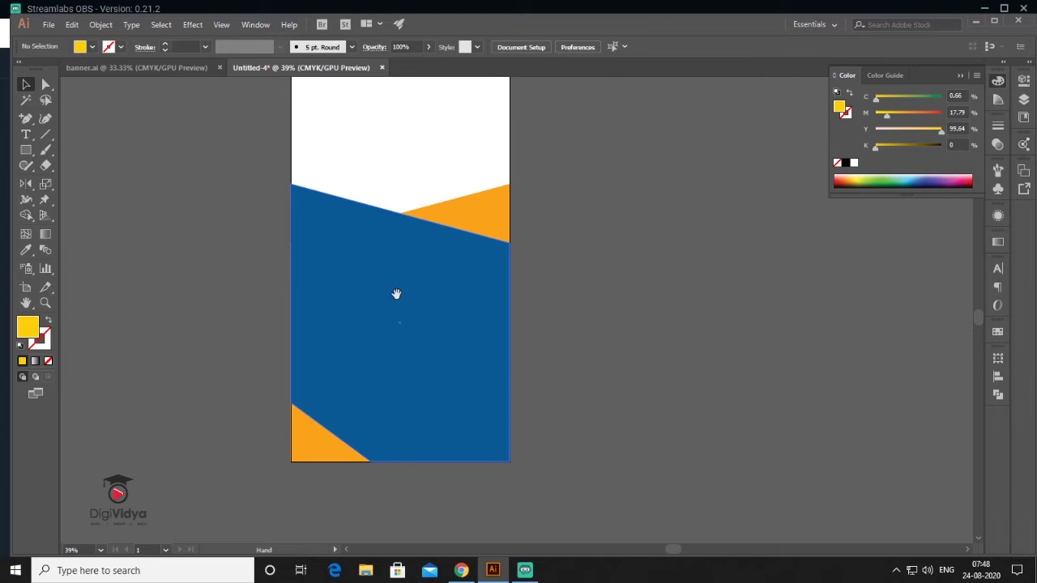
Step: Show rulers and set two vertical margin guides just inside the artboard's left and right edges
scroll(397, 320, "up", 2)
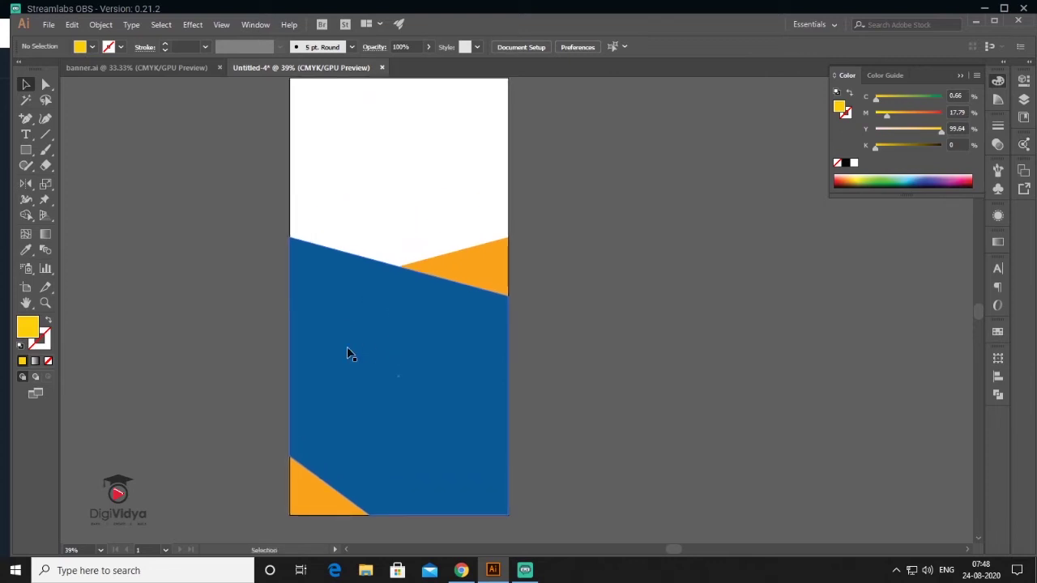
left_click(220, 25)
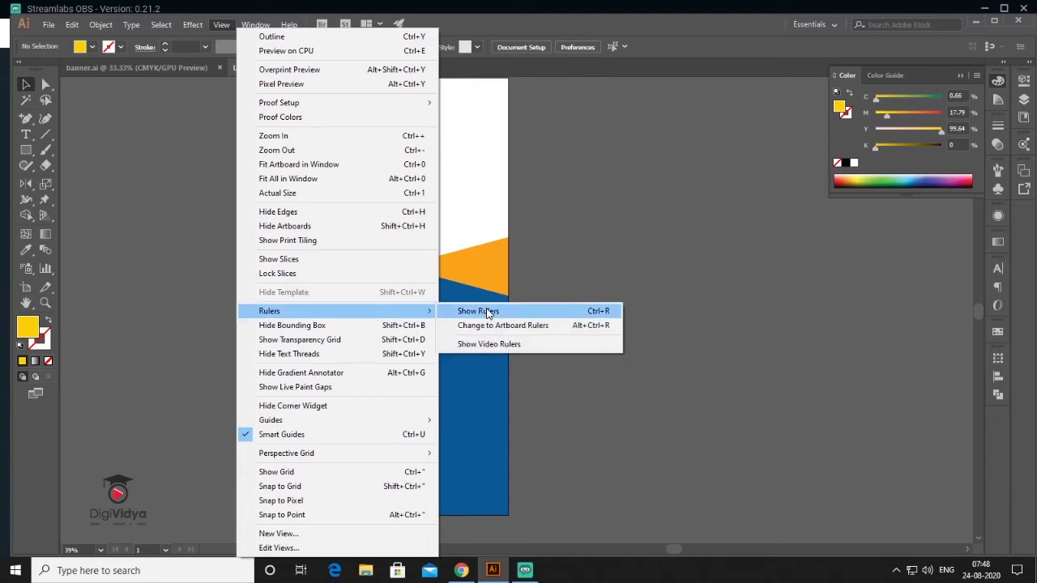
mouse_move(270, 311)
left_click(486, 310)
left_click_drag(300, 364, 300, 361)
left_click_drag(67, 375, 499, 421)
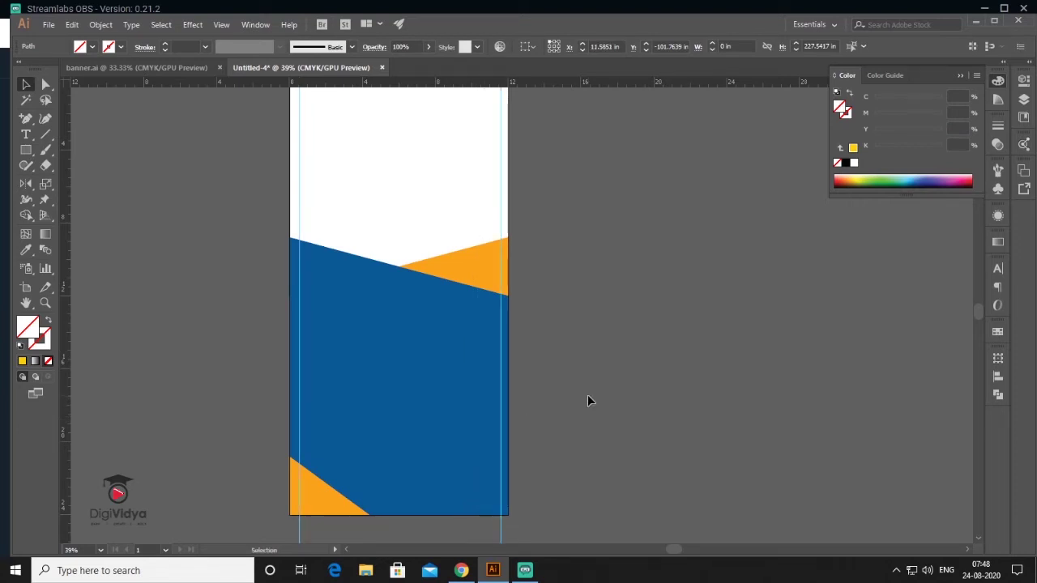
left_click(589, 400)
left_click_drag(586, 329, 577, 329)
key("t")
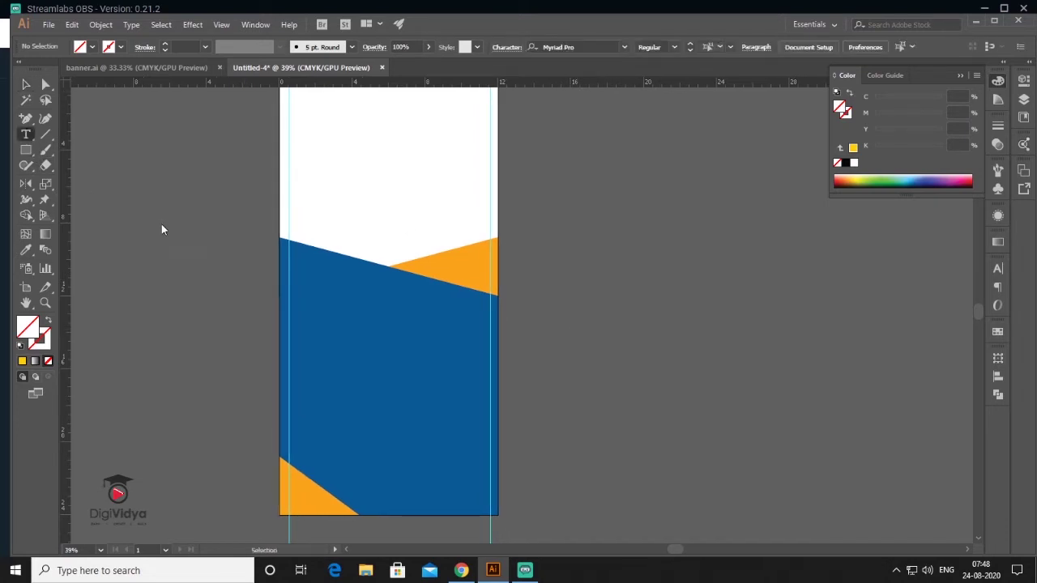
Step: Add a bold white FASHION heading on the blue area
left_click(197, 279)
type("FASHION")
key("Escape")
left_click(567, 46)
left_click(567, 89)
left_click_drag(259, 269, 356, 289)
left_click(853, 162)
Step: Draw a white box below the FASHION heading
key("m")
left_click_drag(299, 304, 480, 344)
left_click(26, 86)
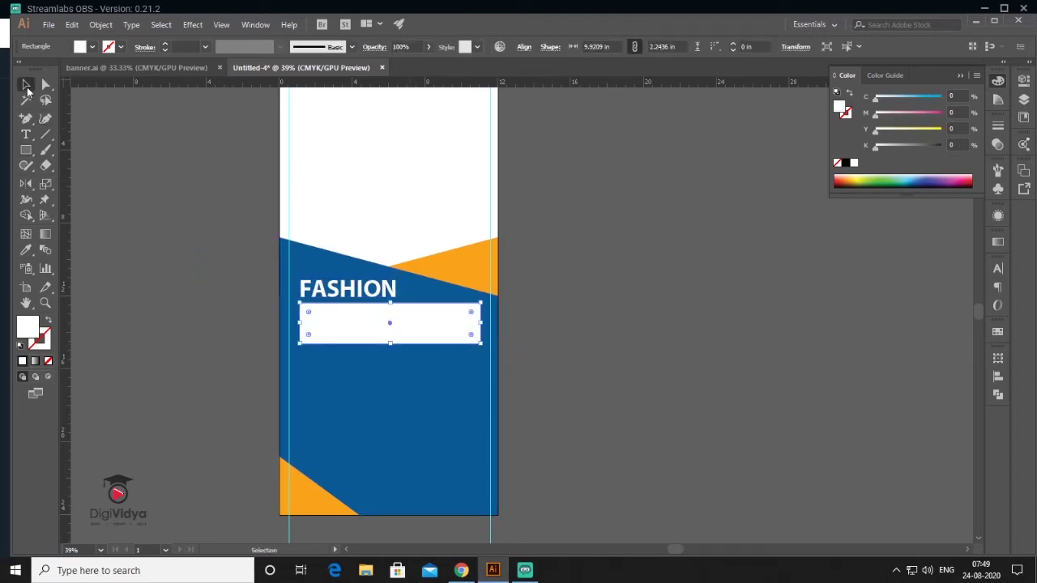
left_click(165, 331)
Step: Place BIG SALE in Geometr415 Blk BT Black inside the white box, coloured the banner's blue
key("t")
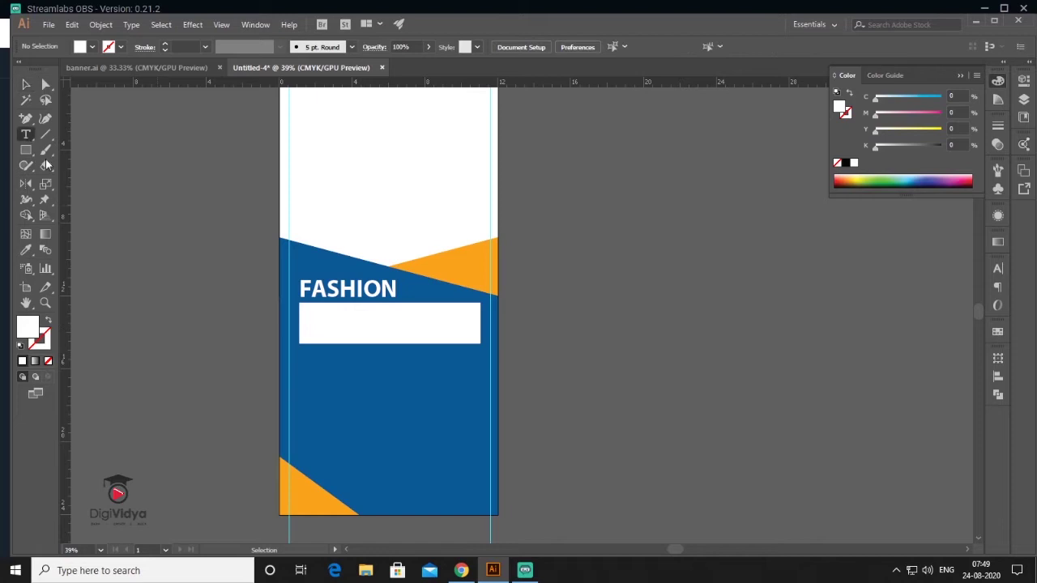
left_click(134, 267)
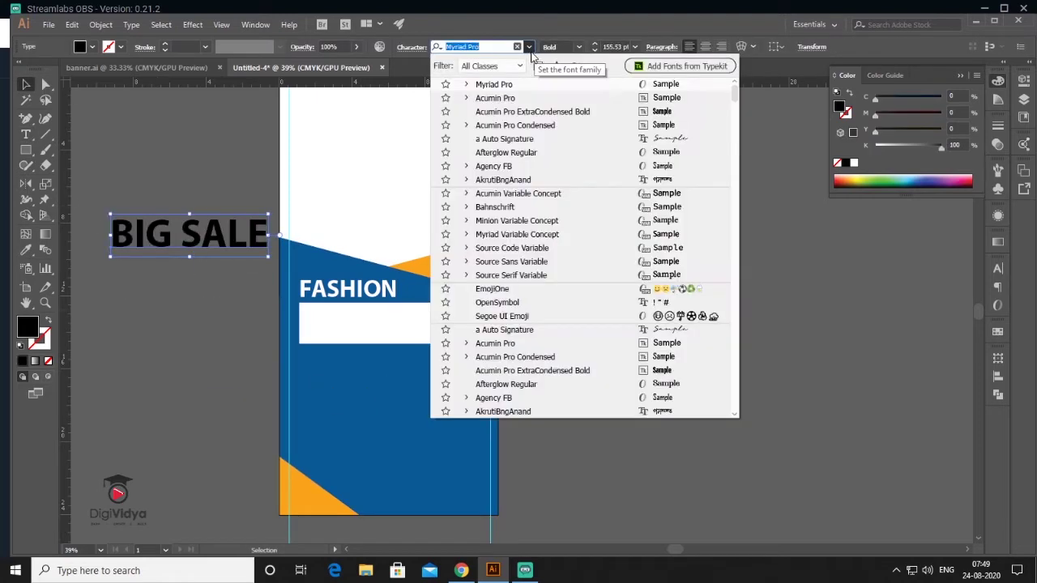
type("ge")
left_click(489, 221)
left_click_drag(255, 245, 443, 336)
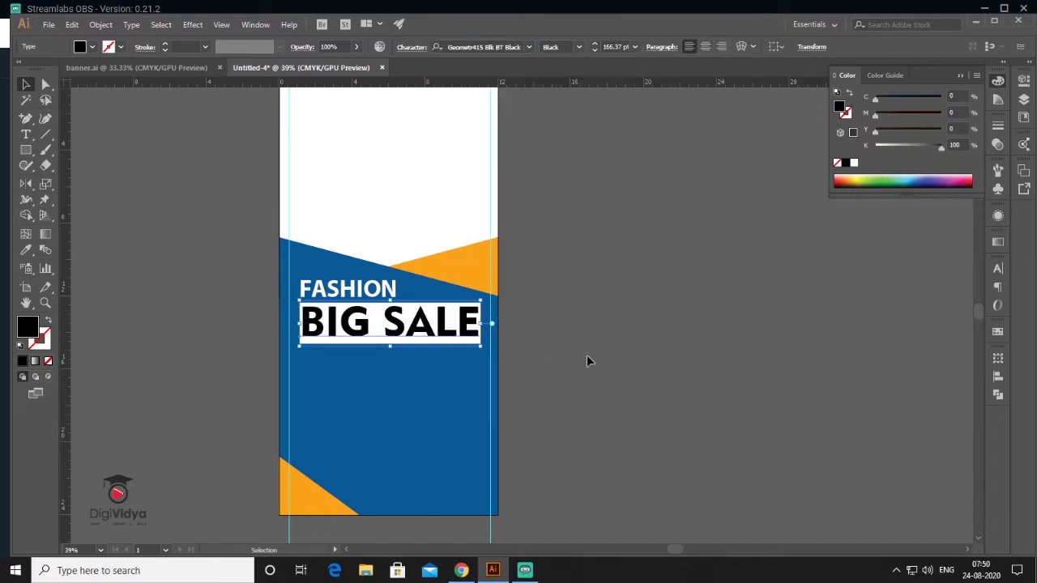
left_click(27, 251)
left_click(357, 411)
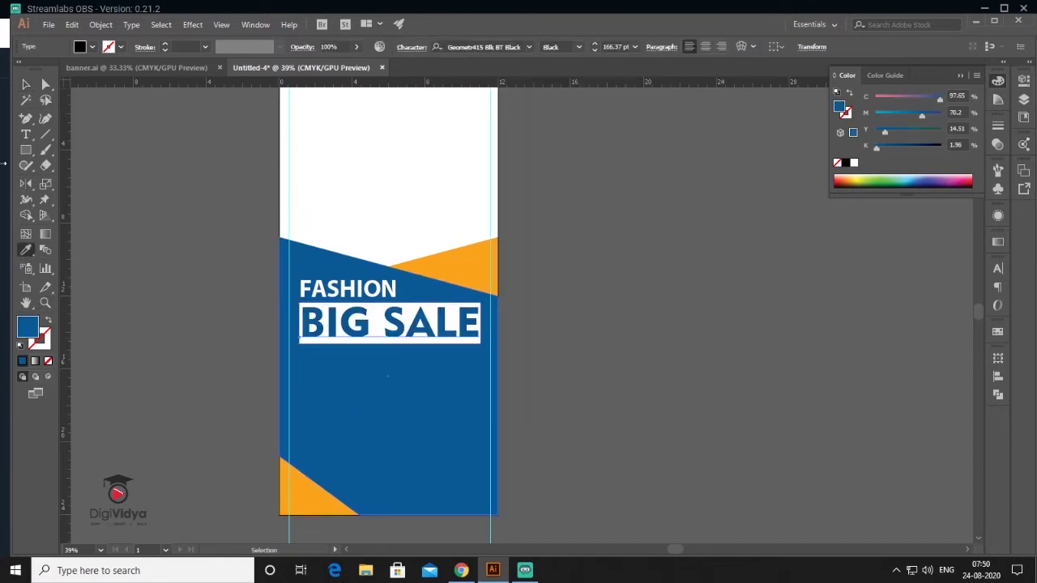
left_click(26, 84)
left_click(386, 400)
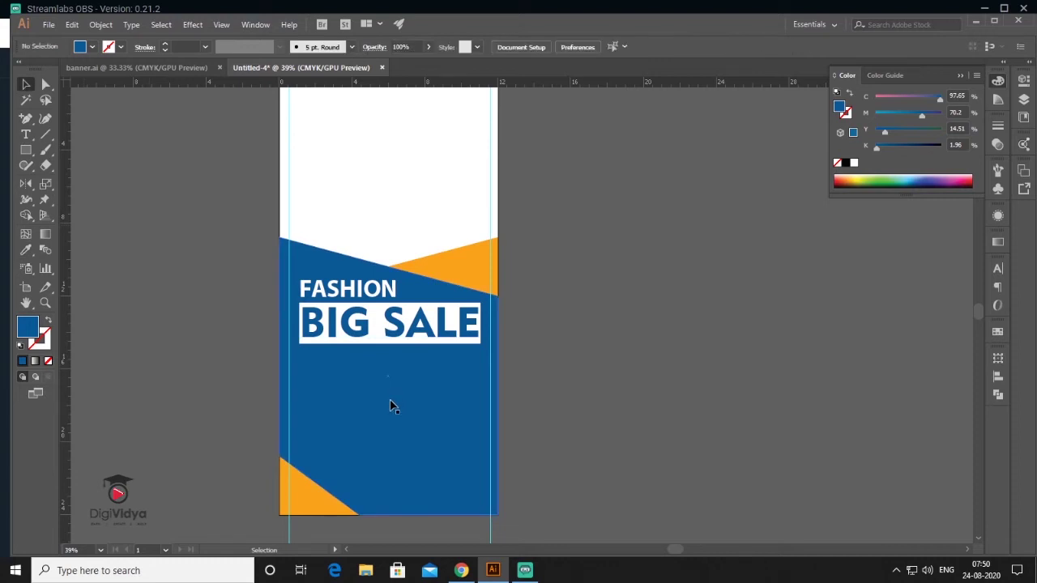
left_click_drag(299, 360, 330, 347)
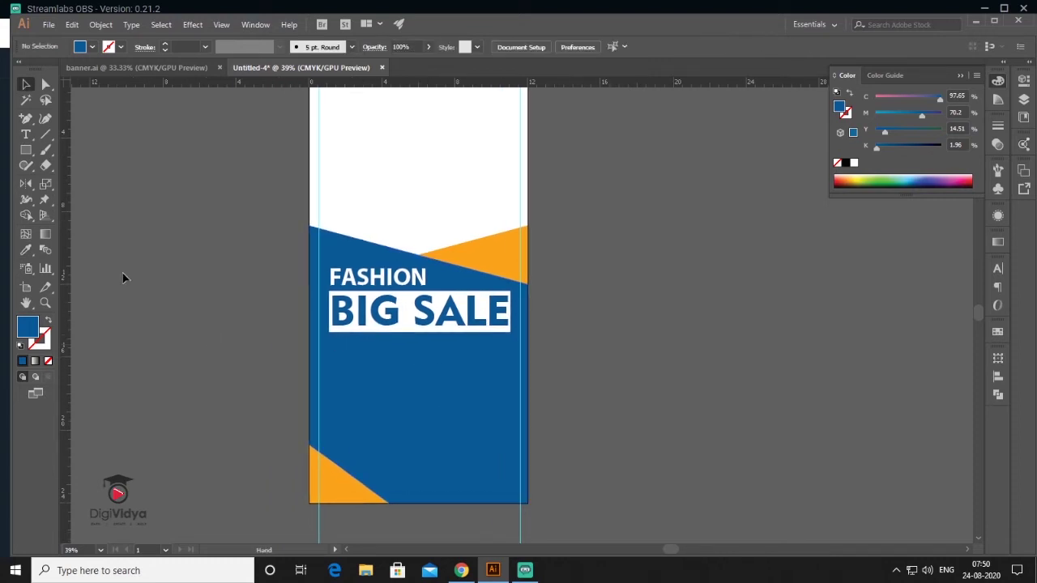
Step: Add a large orange 50 below BIG SALE
left_click(26, 137)
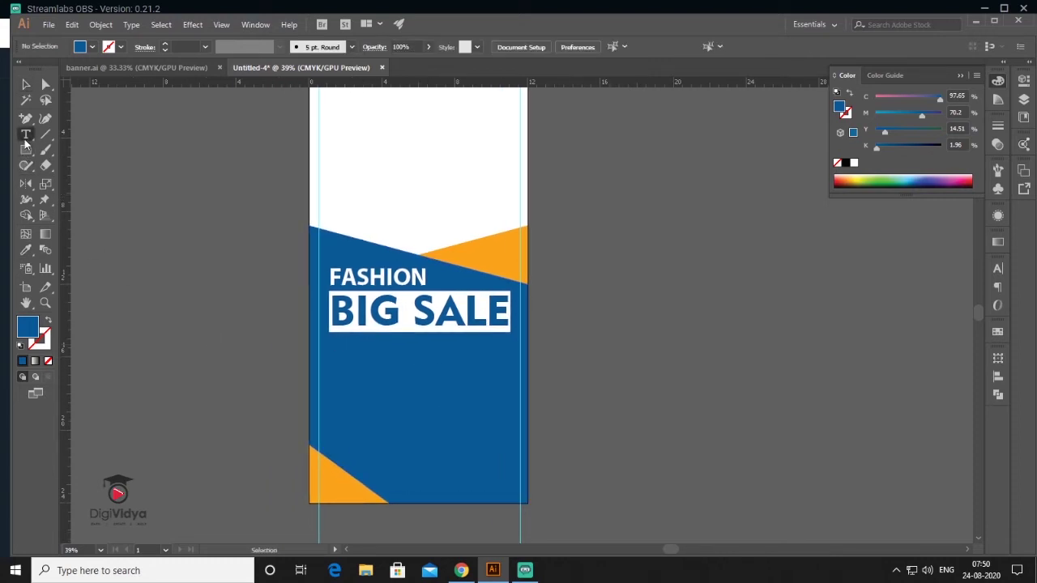
left_click(183, 243)
type("50")
key("Escape")
left_click_drag(253, 333, 380, 397)
left_click_drag(412, 445, 431, 482)
Step: Add an enlarged % beside the 50 with OFF underneath it
left_click(164, 213)
type("%")
key("Escape")
left_click_drag(202, 248, 458, 377)
left_click_drag(480, 420, 490, 441)
key("t")
left_click(178, 283)
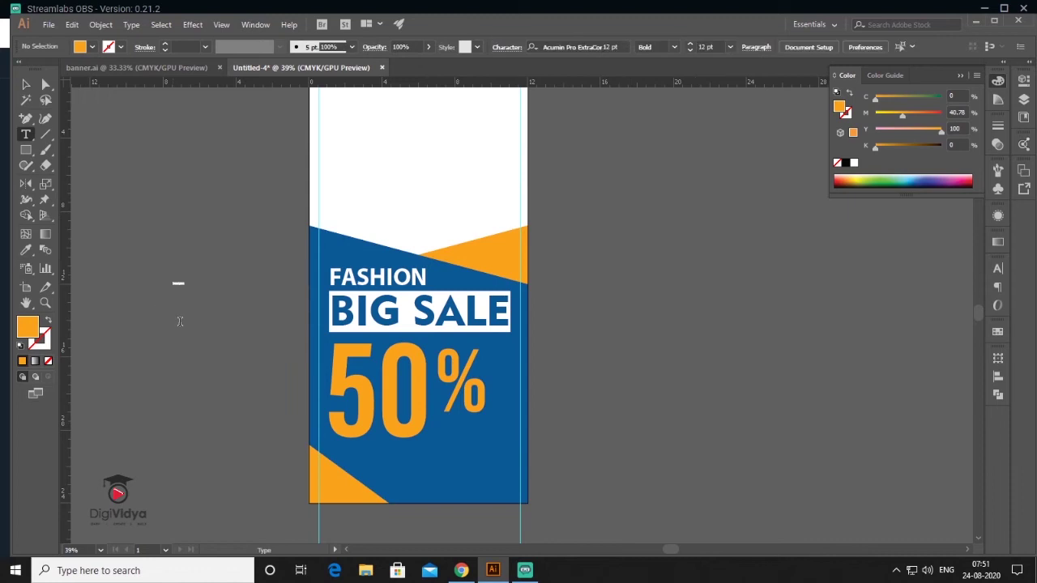
type("OFF")
left_click_drag(231, 343, 451, 423)
left_click(377, 388)
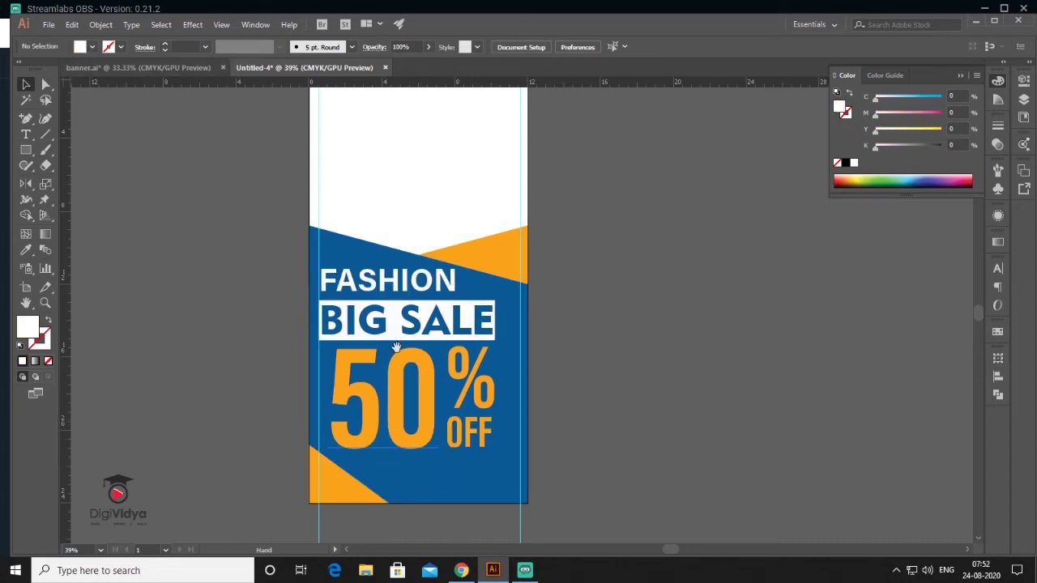
Step: Draw a thin white bar and duplicate it into a stack of nine bars
left_click(26, 150)
left_click_drag(107, 140, 288, 146)
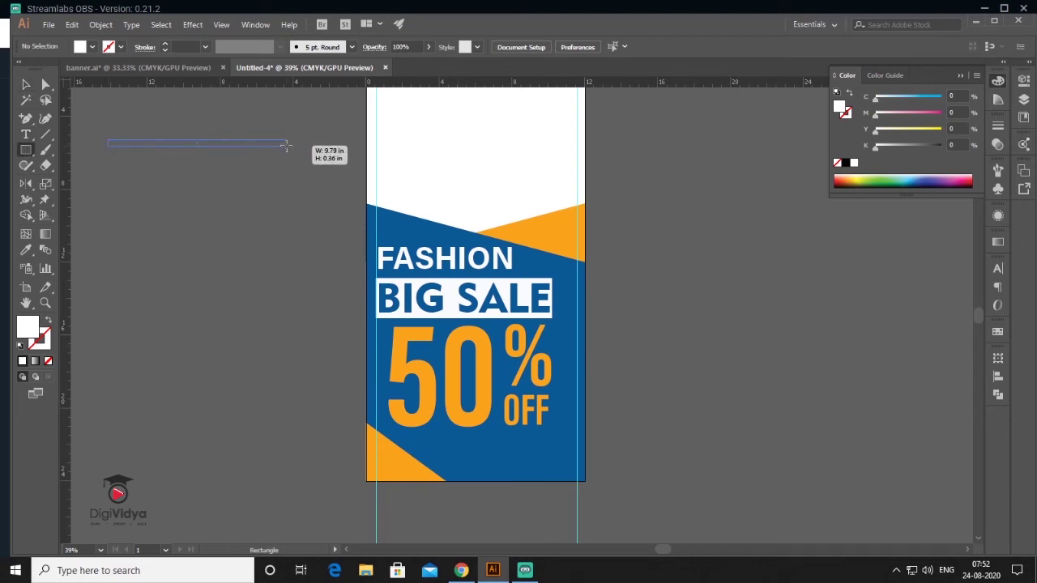
key("v")
left_click_drag(201, 144, 220, 165)
left_click_drag(221, 165, 221, 166)
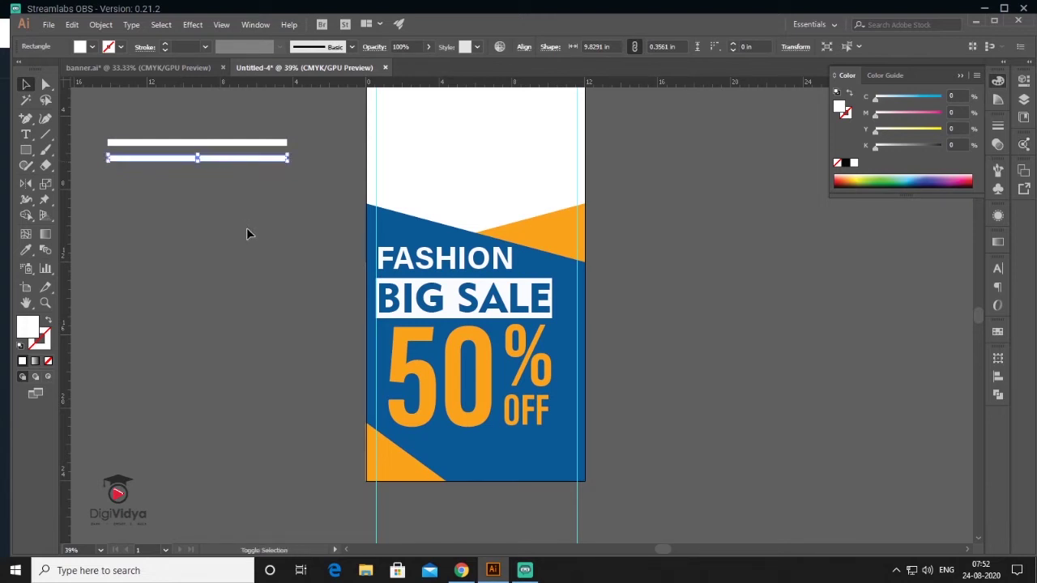
key("ctrl+d")
key("ctrl+d")
key("ctrl+d")
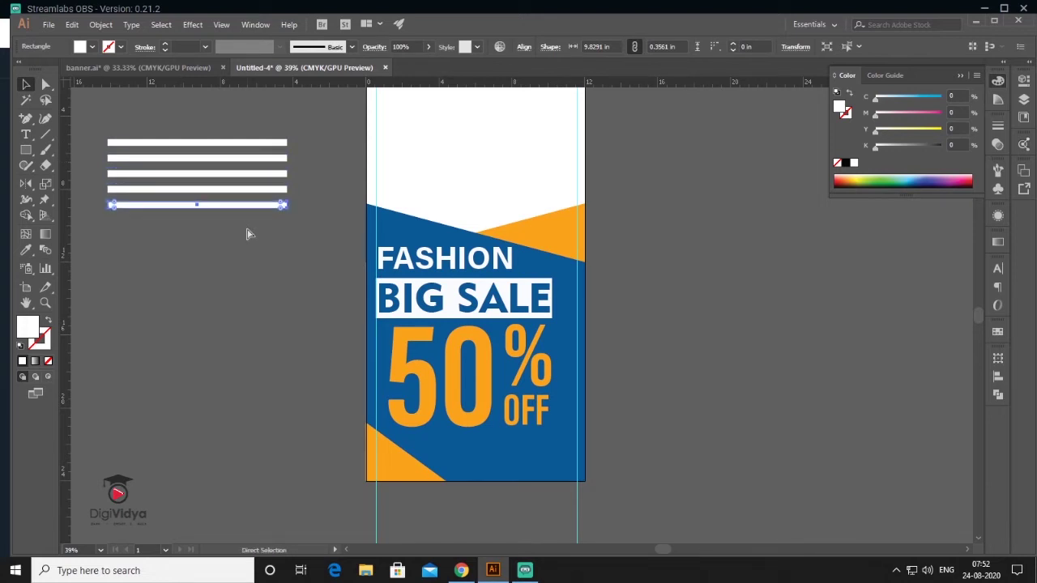
key("ctrl+d")
key("ctrl+d")
key("ctrl+d")
key("ctrl+d")
left_click(220, 301)
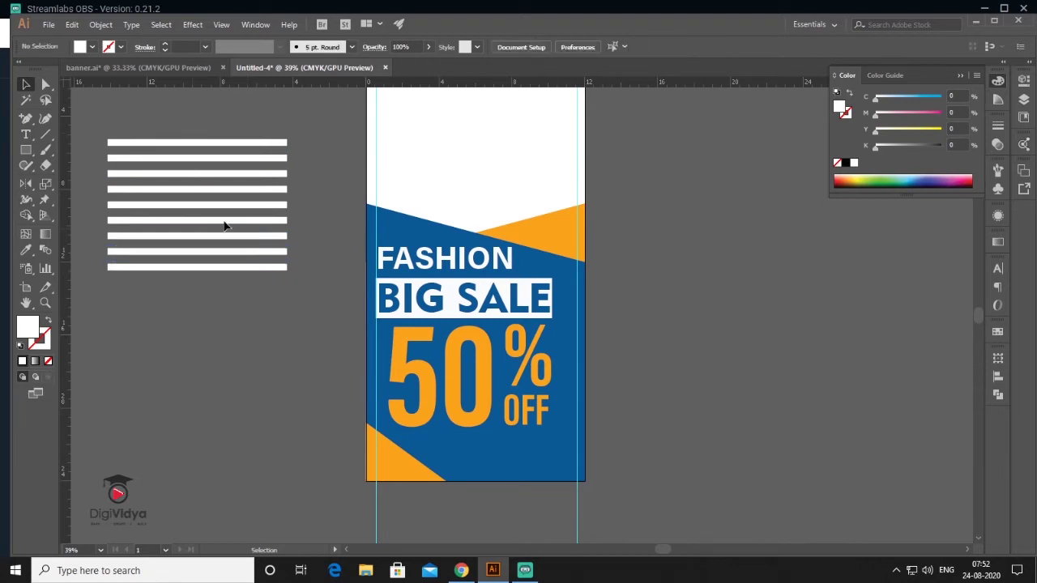
left_click_drag(248, 308, 98, 129)
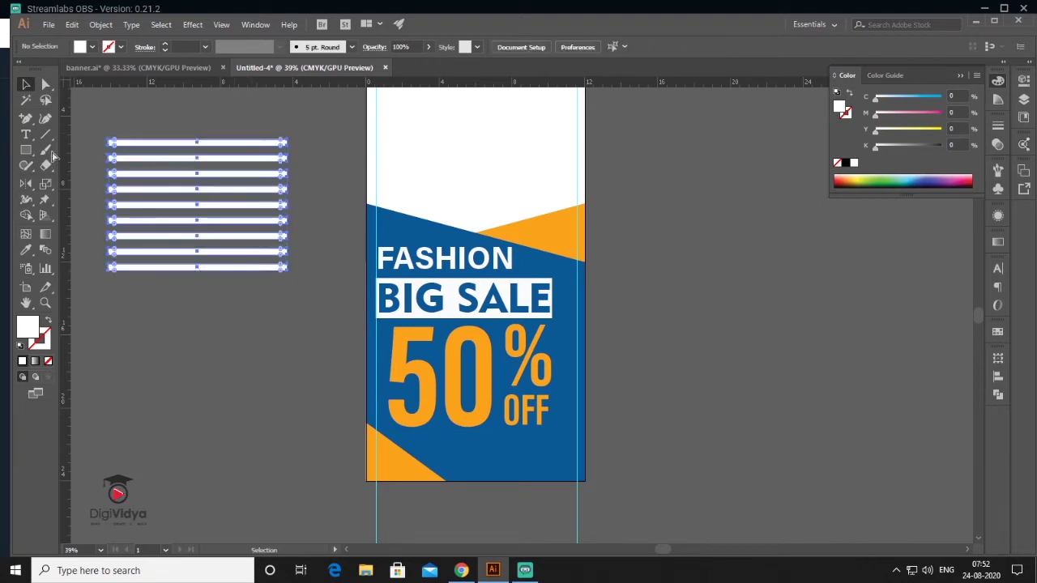
Step: Draw a circle over the bars and clip the stripes to it with a clipping mask
left_click_drag(27, 151, 90, 182)
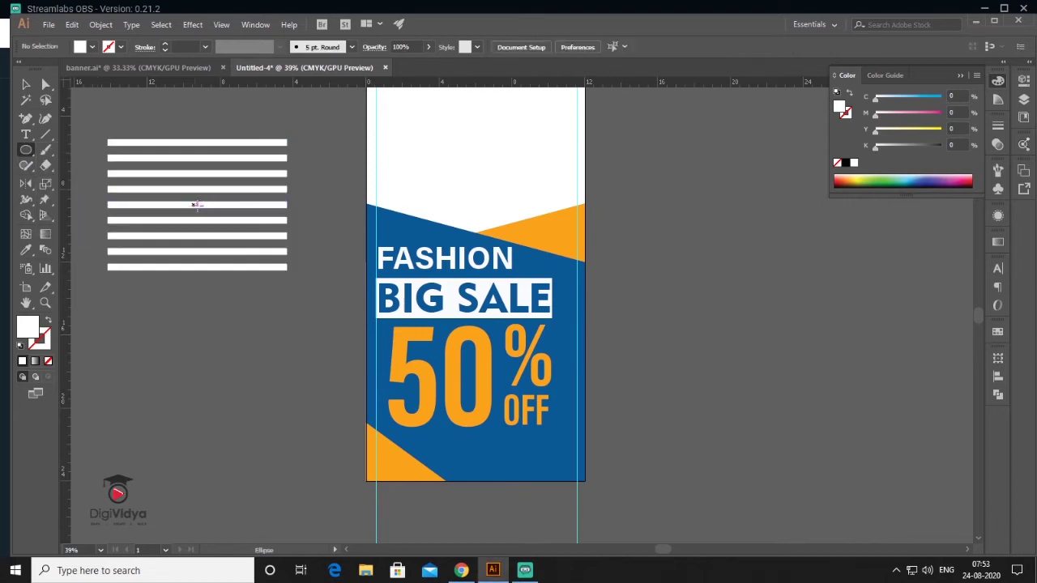
left_click_drag(198, 203, 259, 266)
left_click(25, 84)
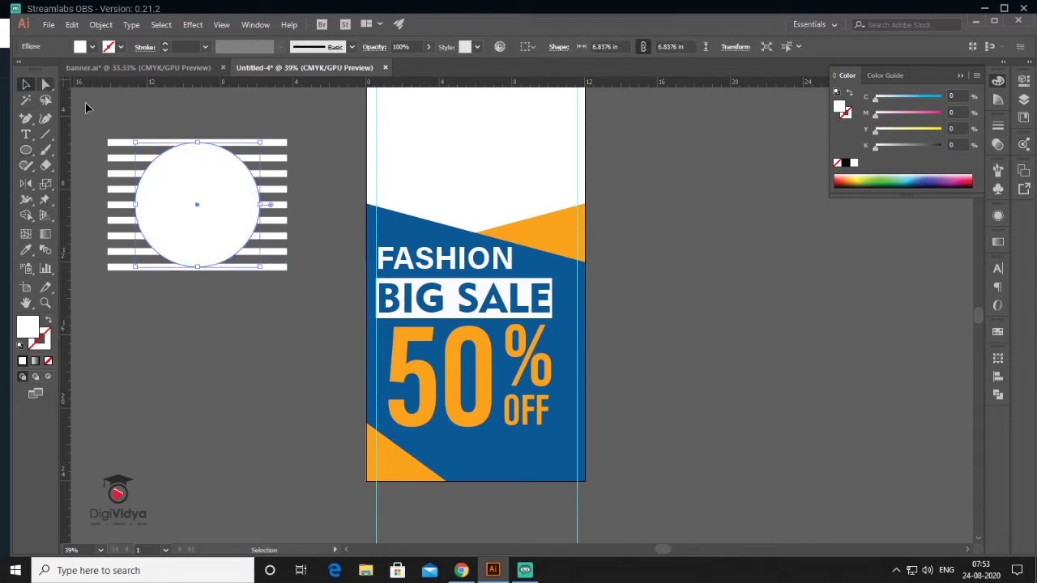
key("ctrl+a")
left_click(101, 24)
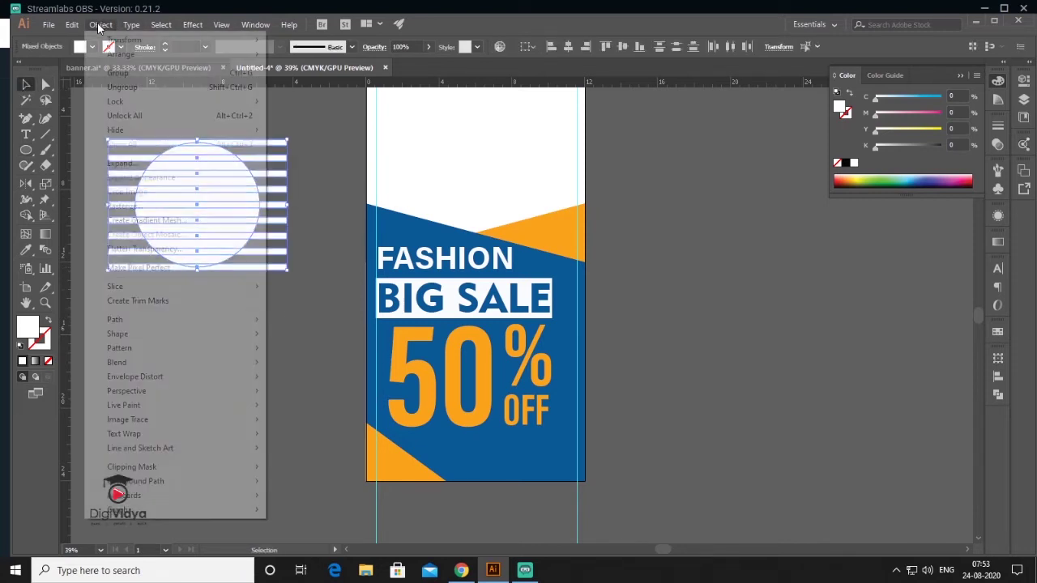
left_click(293, 467)
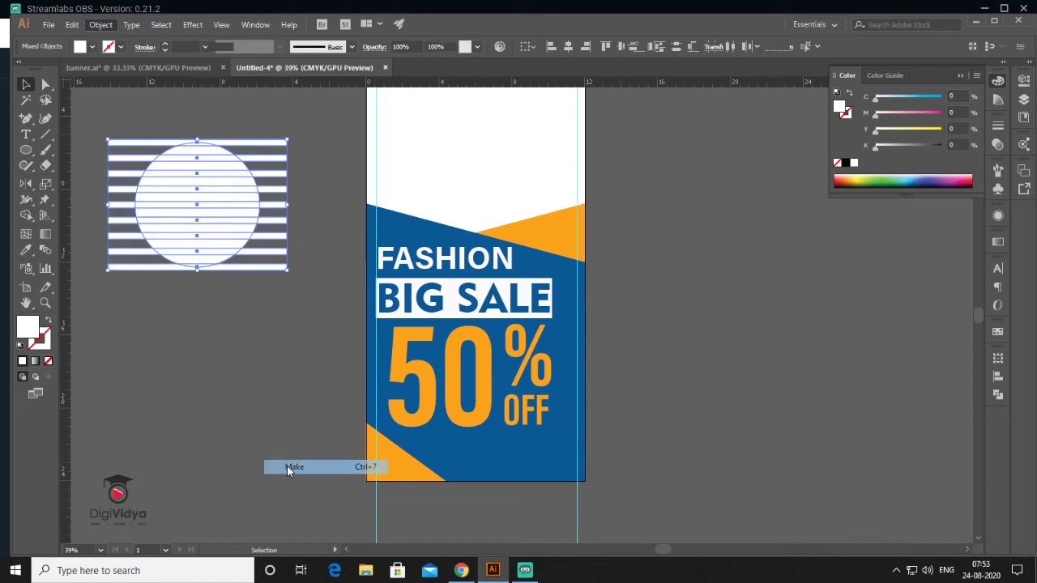
Step: Rotate the striped circle about 30°, shrink it behind the 50, and set 41% opacity
mouse_move(261, 134)
left_mouse_down()
mouse_move(282, 187)
mouse_move(270, 184)
left_mouse_up()
mouse_move(243, 224)
left_mouse_down()
mouse_move(477, 436)
mouse_move(506, 372)
mouse_move(435, 448)
left_mouse_up()
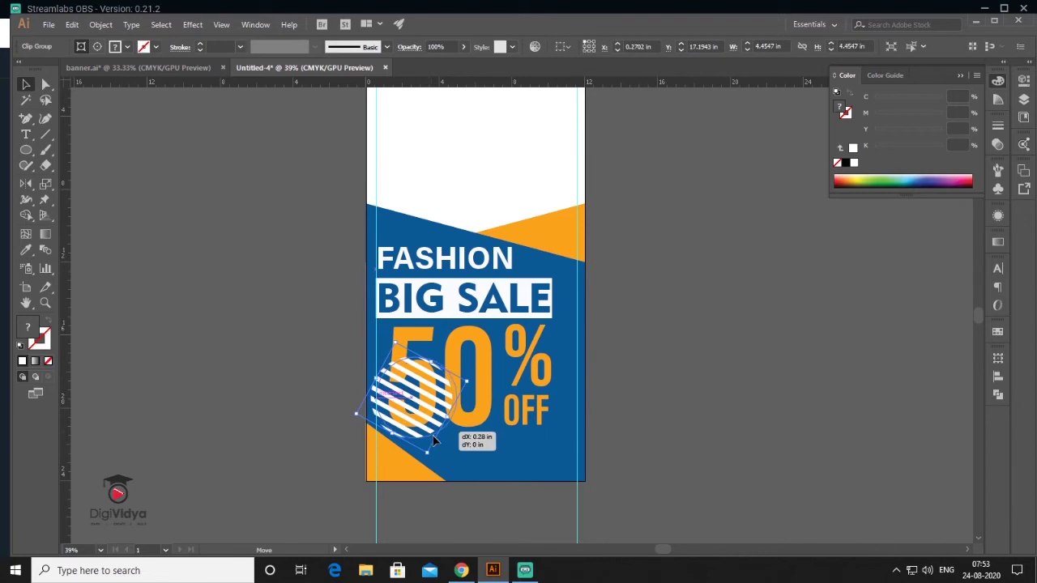
left_click_drag(429, 436, 441, 447)
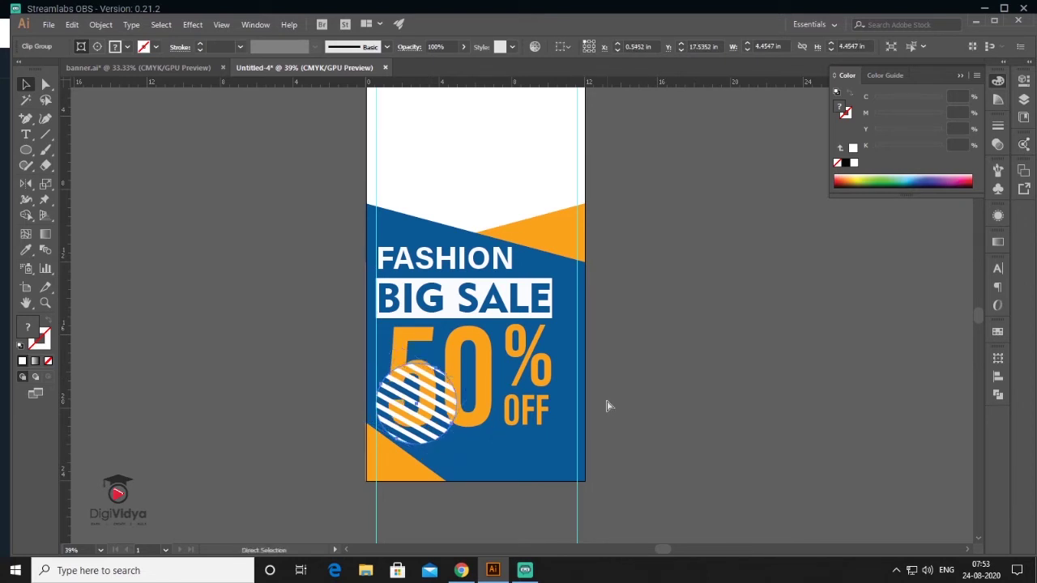
key("ctrl+bracketleft")
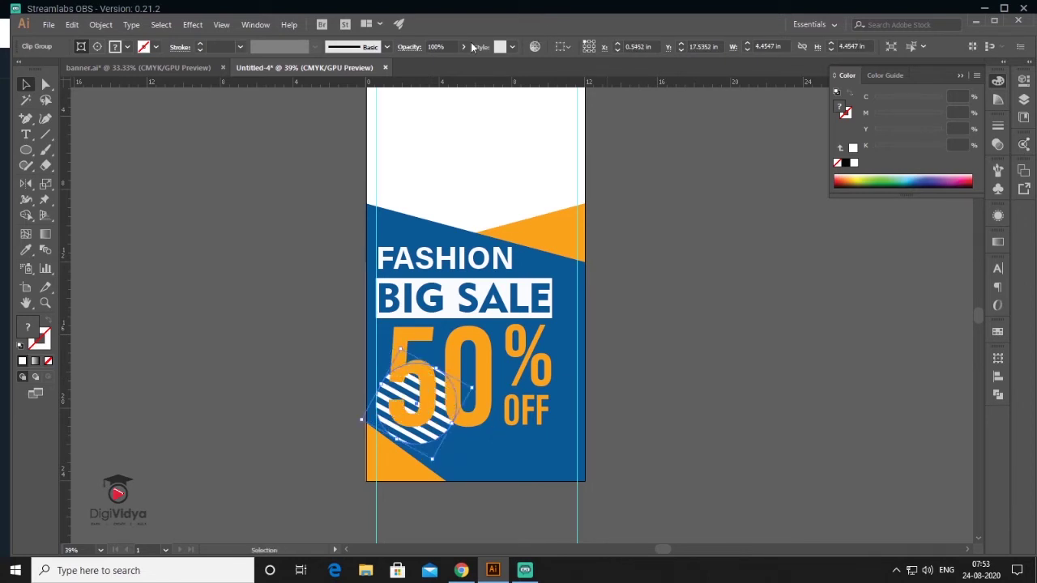
left_click(463, 48)
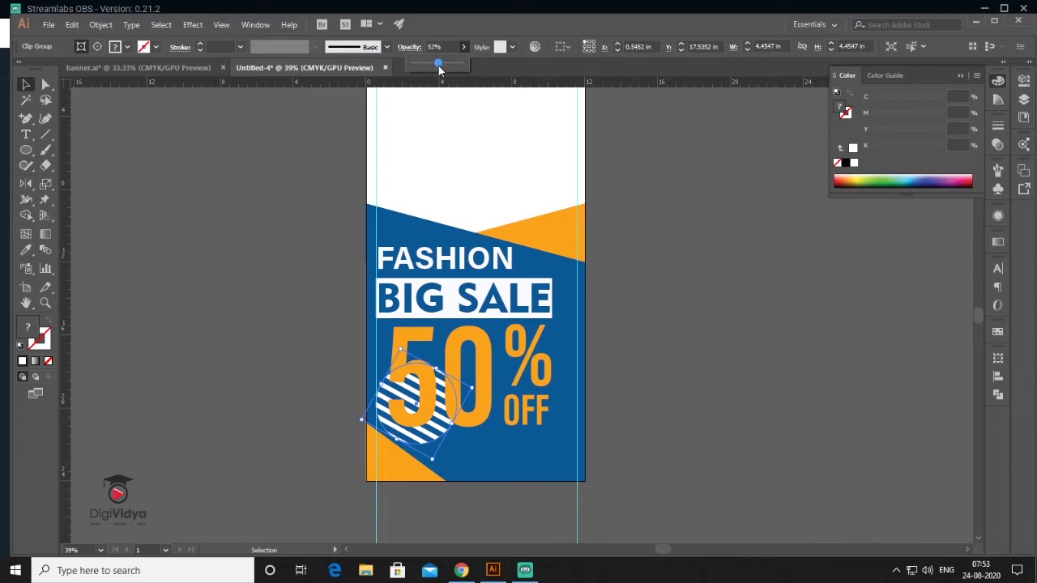
left_click(230, 286)
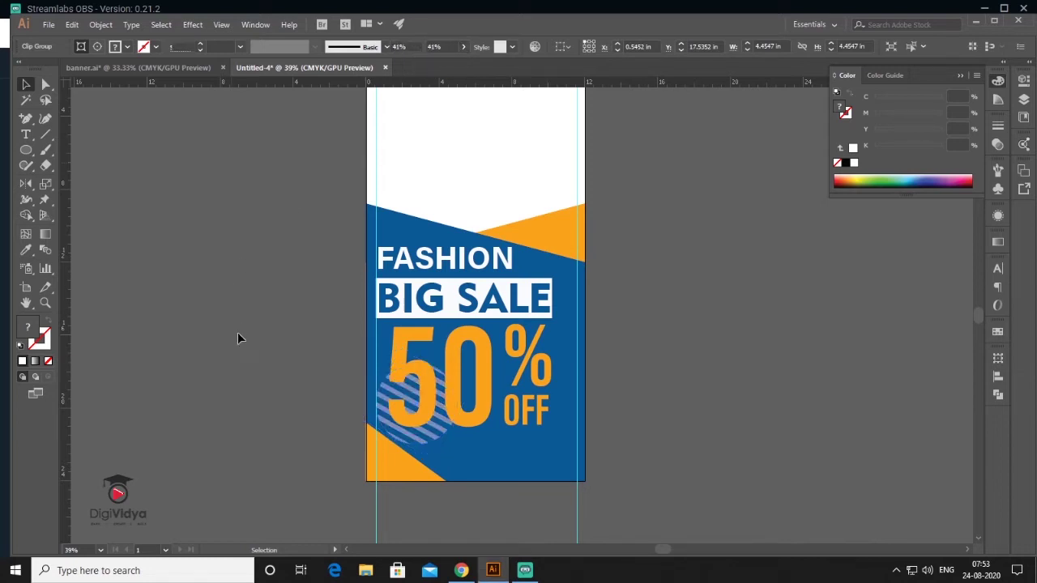
Step: Draw a small orange square, rotate it into a diamond, and delete its left point to make a triangle
left_click(428, 438)
left_click(27, 151)
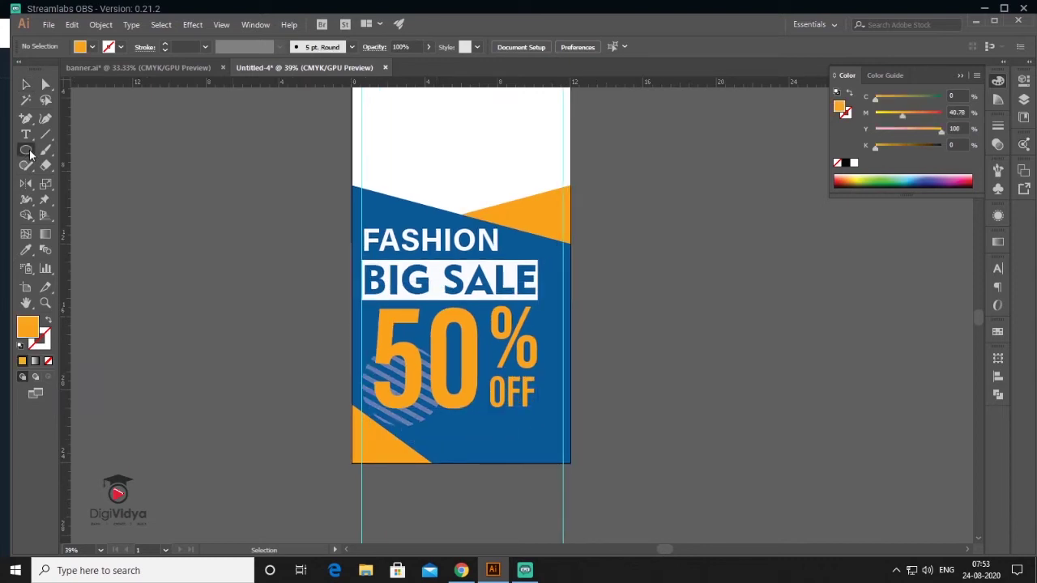
left_click_drag(30, 154, 89, 153)
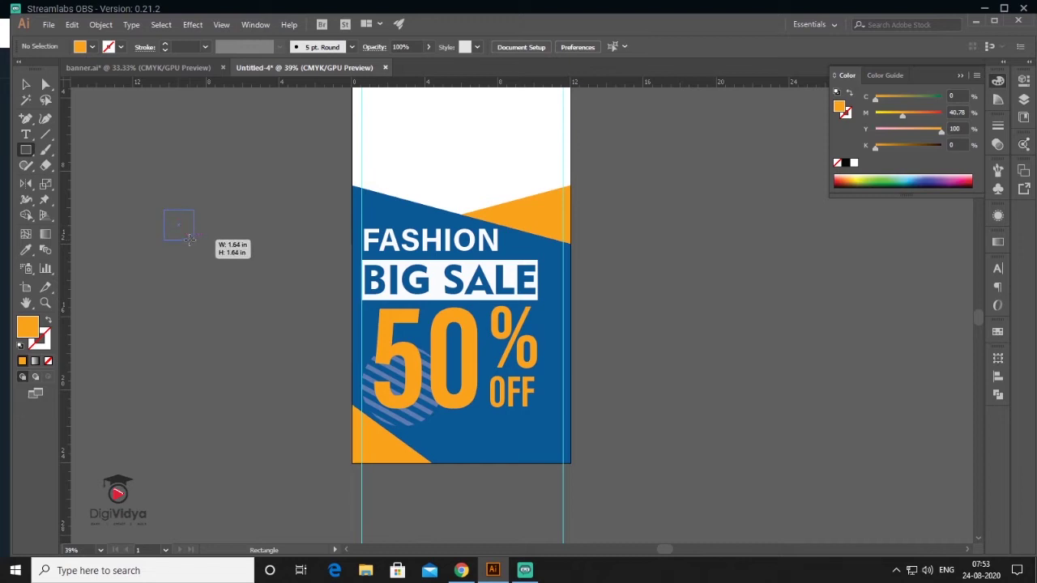
left_click_drag(178, 224, 194, 240)
left_click(25, 84)
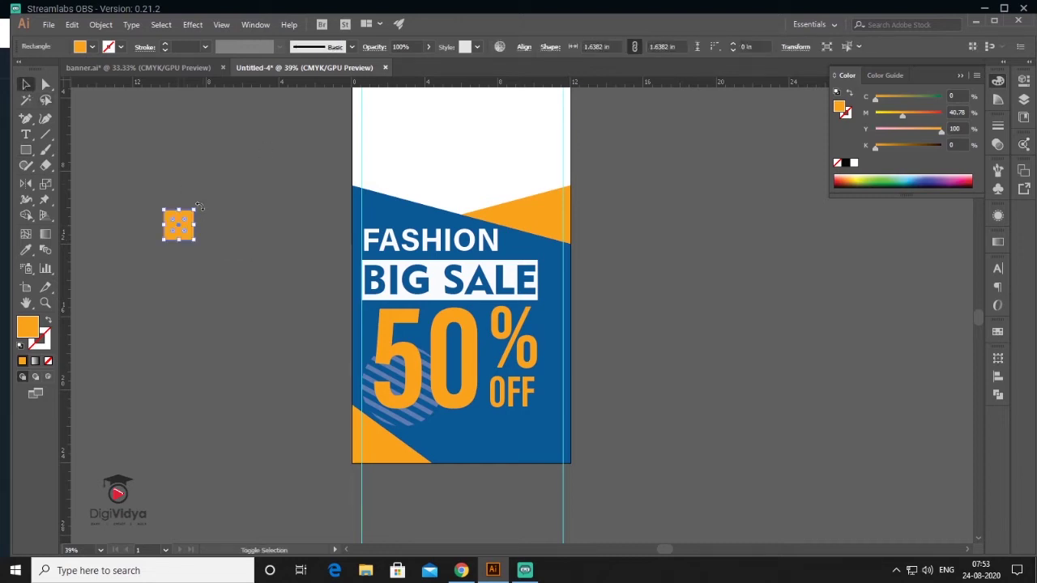
left_click_drag(206, 243, 209, 239)
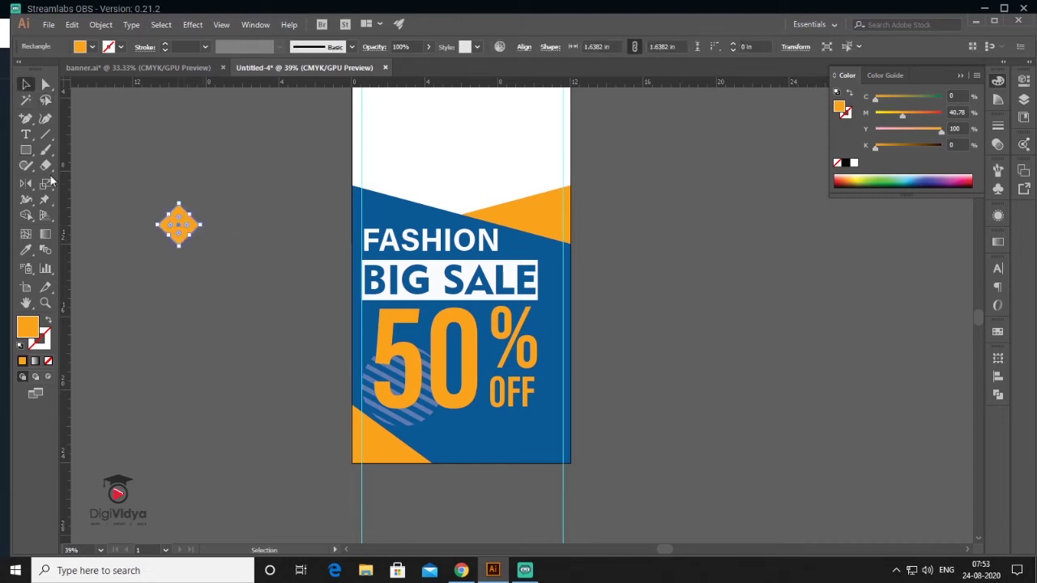
left_click_drag(25, 117, 91, 143)
left_click(158, 226)
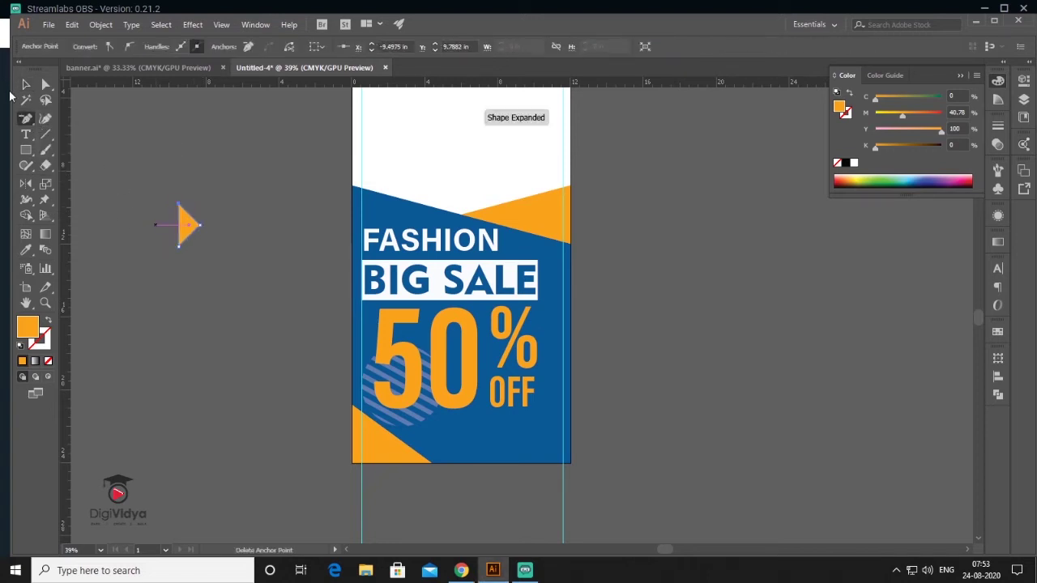
Step: Give the triangle a white fill with no stroke and squash it into a small arrow
left_click(26, 87)
left_click(21, 346)
left_click(40, 338)
left_click(48, 360)
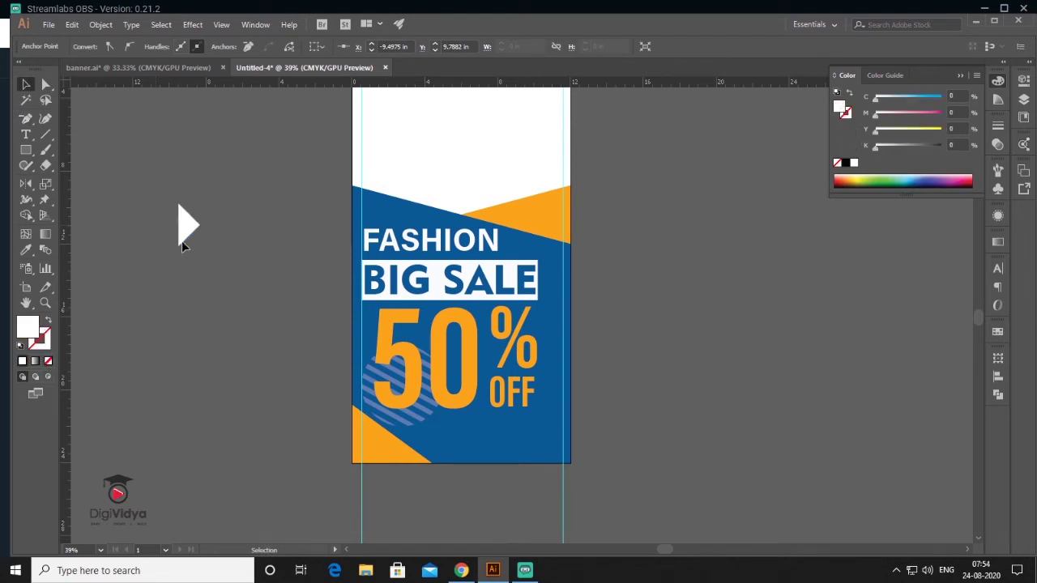
left_click(178, 245)
left_click_drag(180, 247, 179, 209)
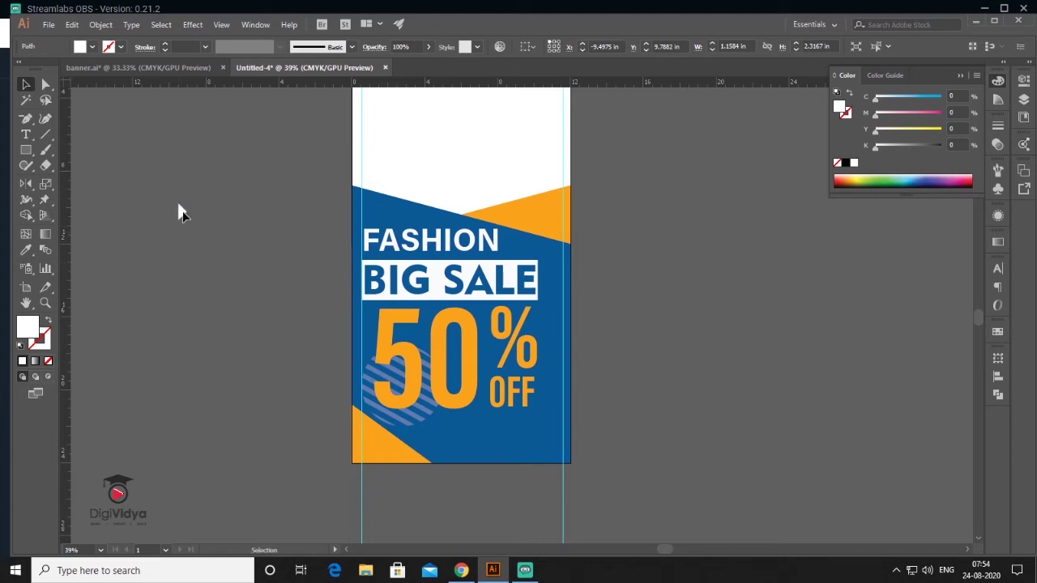
left_click(180, 213)
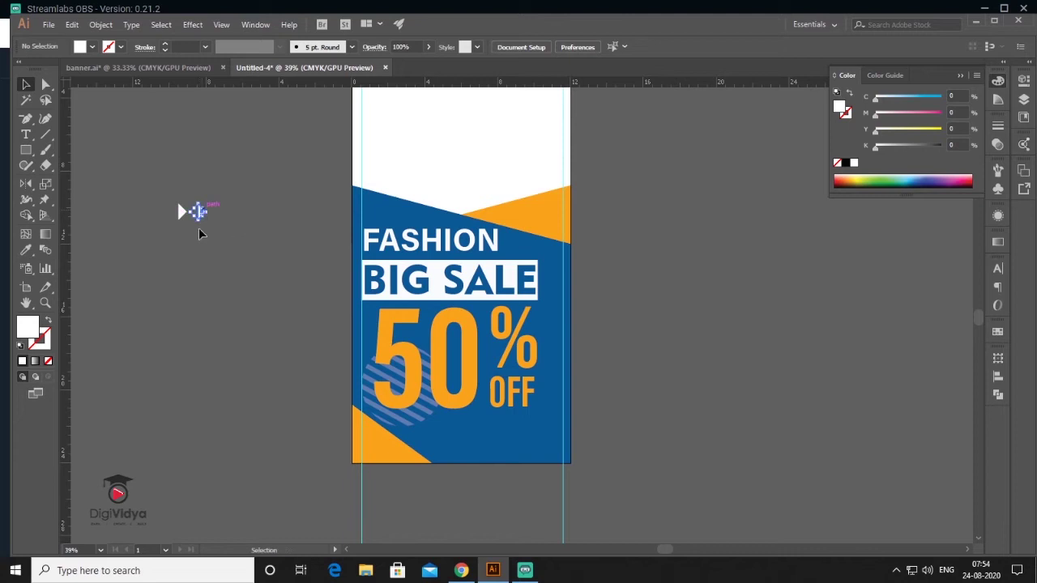
Step: Duplicate the arrow into a grouped row of seven, scaled to 4.58 in wide, below the 50
left_click(198, 212)
key("ctrl+d")
key("ctrl+d")
key("ctrl+d")
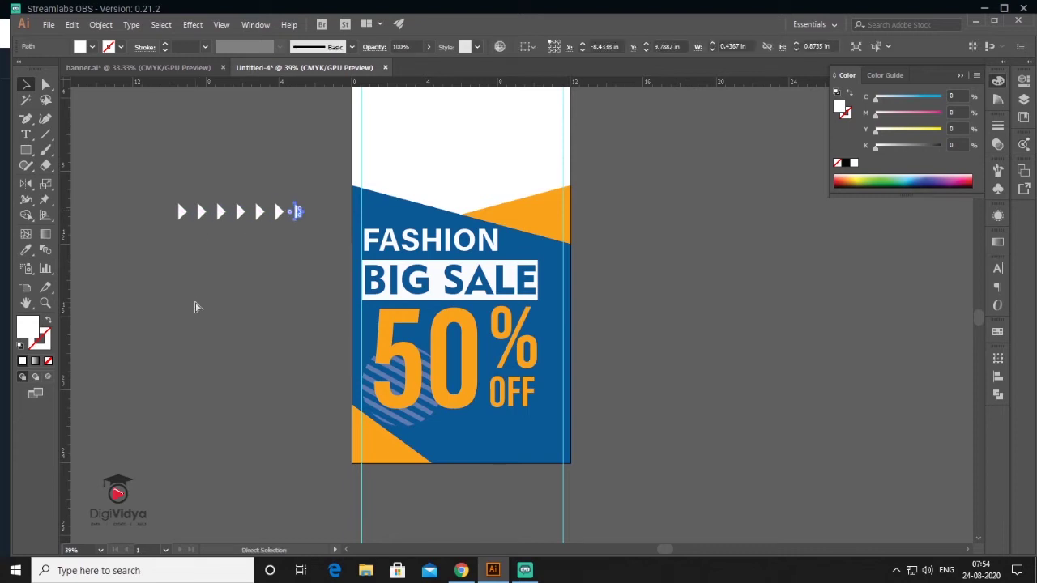
left_click_drag(170, 146, 308, 263)
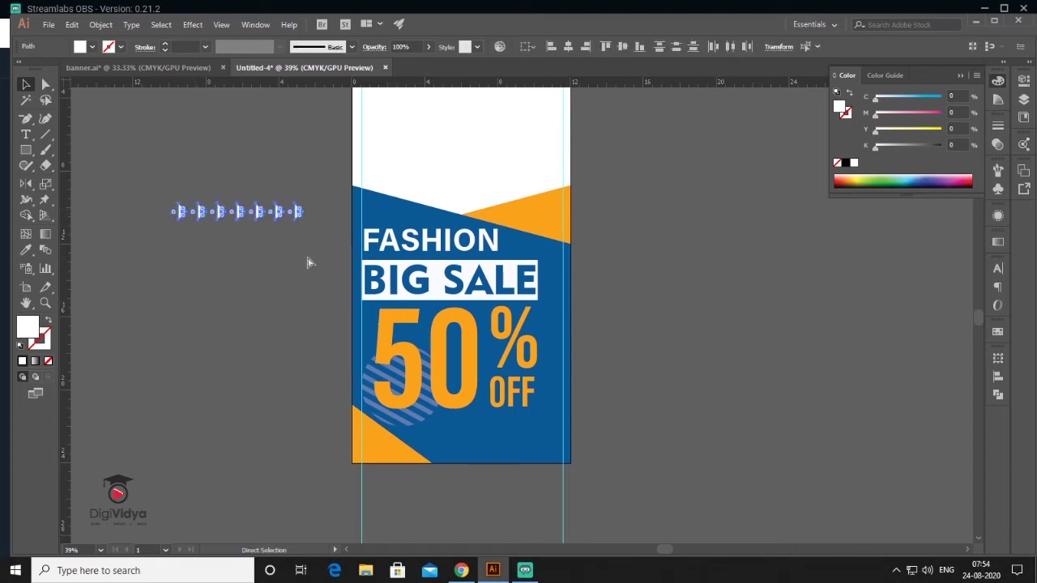
key("ctrl+g")
mouse_move(304, 213)
left_mouse_down()
mouse_move(257, 213)
mouse_move(446, 421)
left_mouse_up()
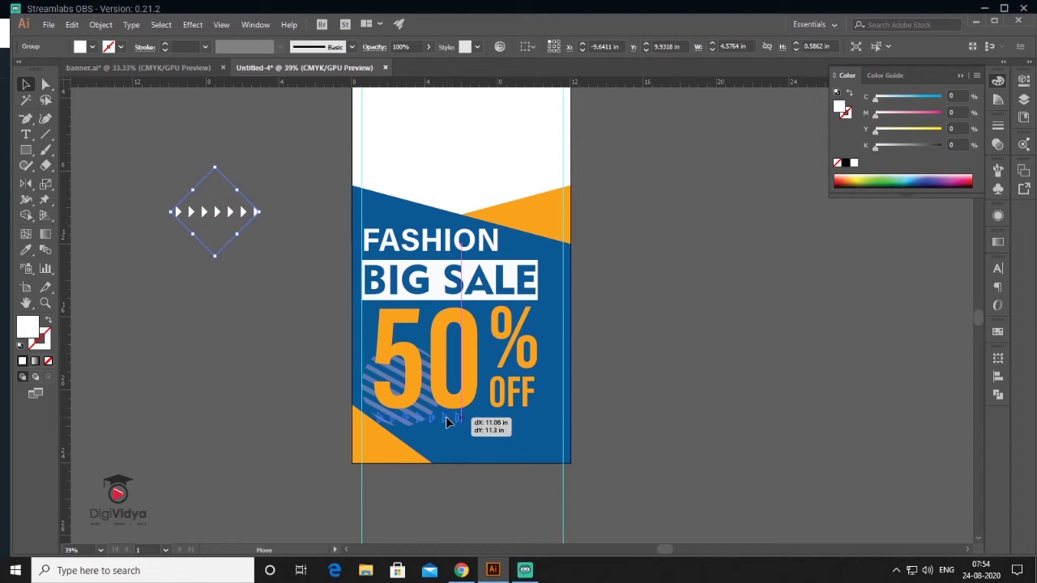
left_click_drag(462, 420, 426, 424)
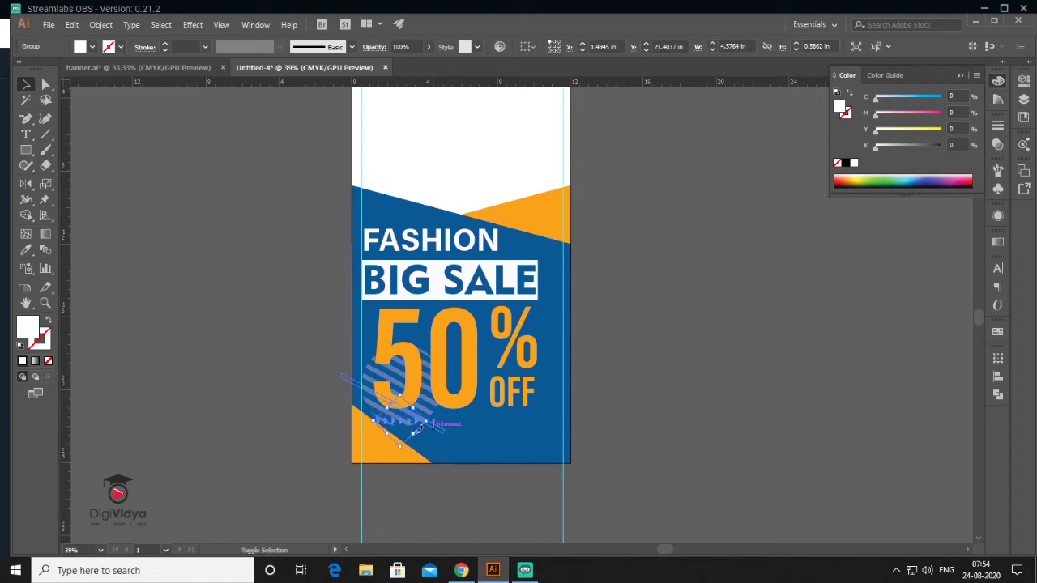
left_click(235, 386)
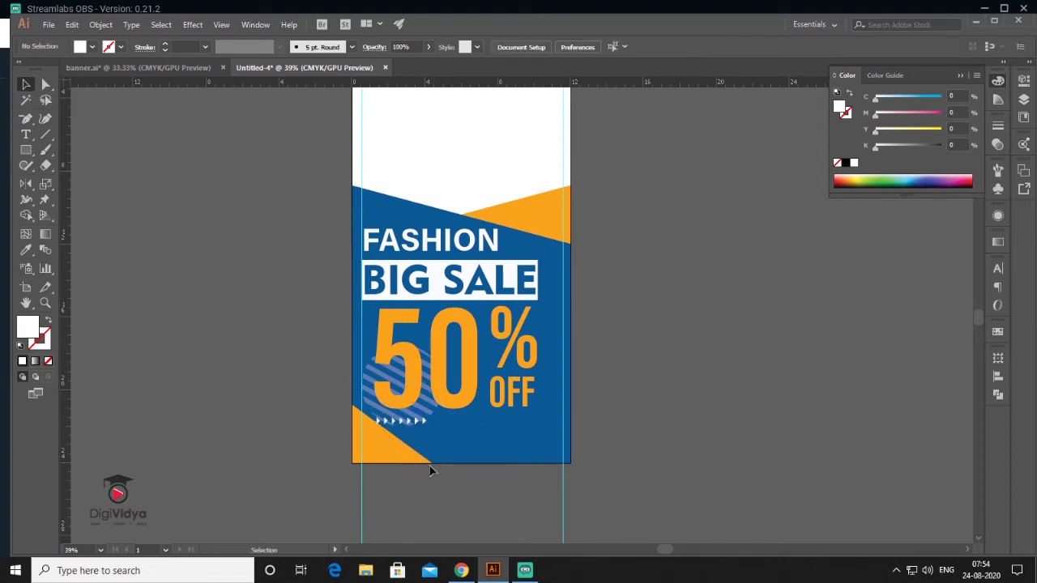
left_click(26, 134)
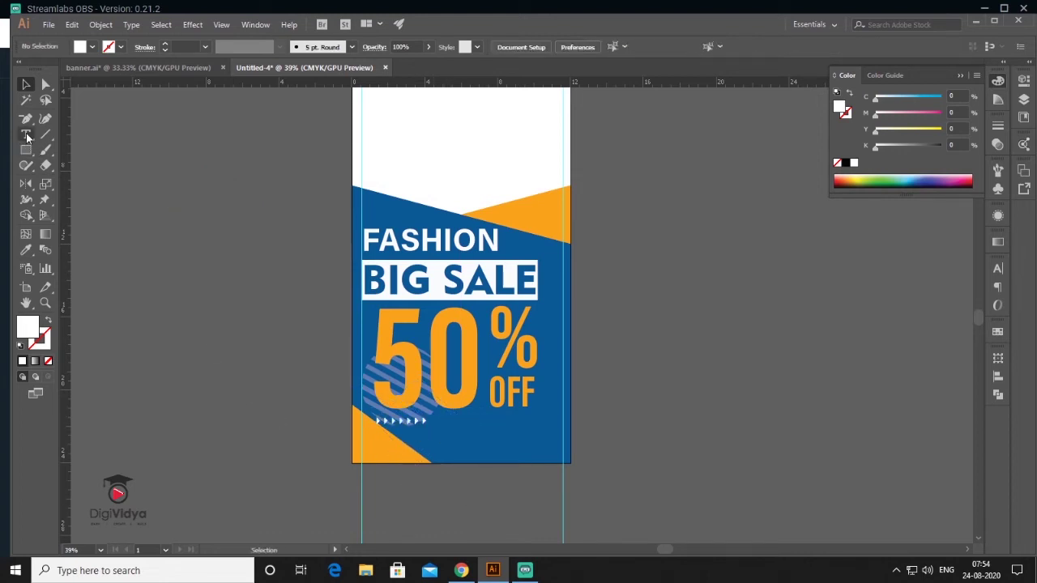
Step: Add an orange '+' sign beside OFF
left_click(147, 207)
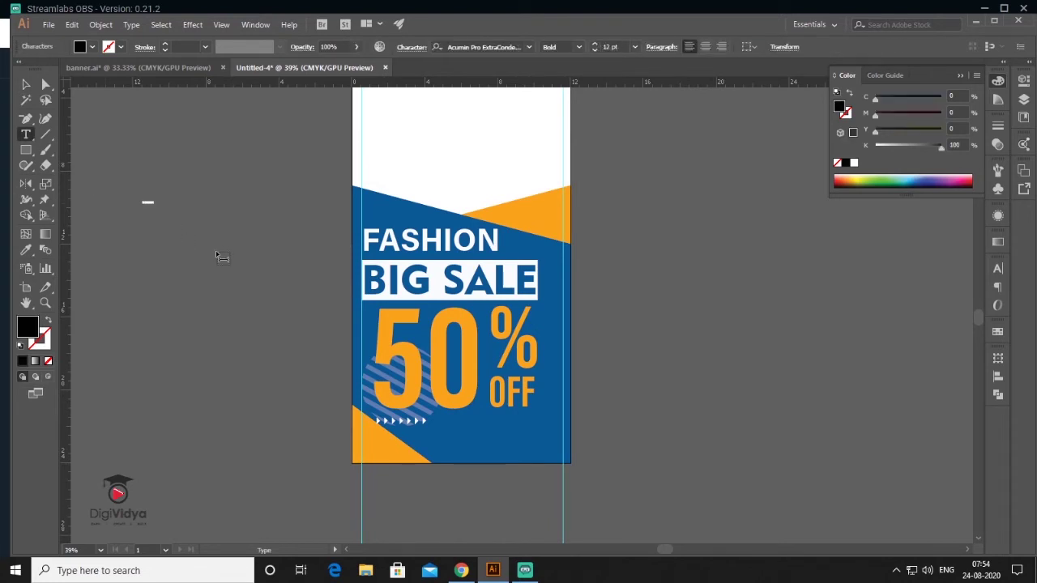
left_click(25, 85)
key("ctrl+v")
left_click(685, 406)
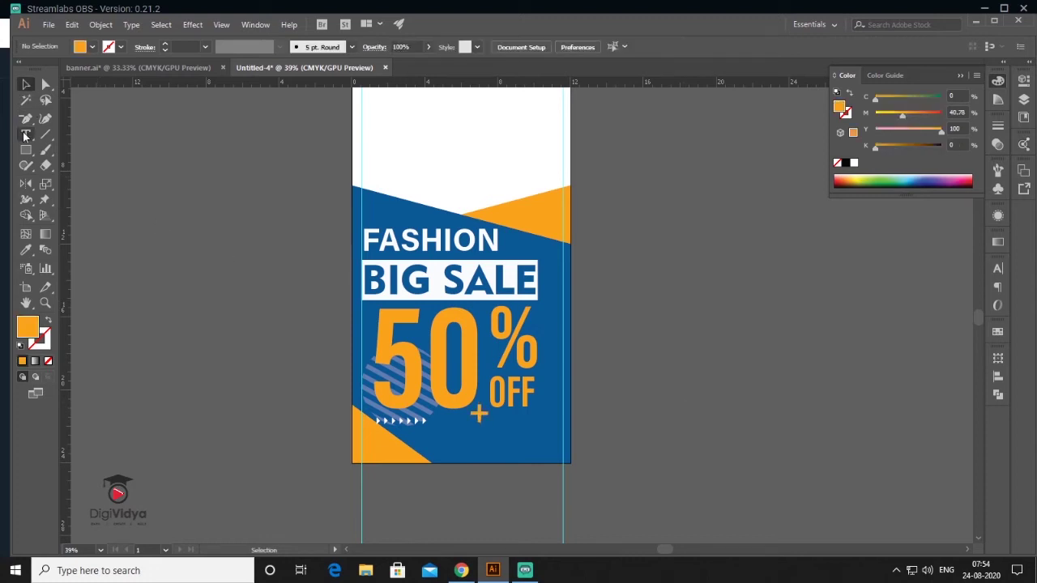
Step: Repeat a white outlined square into a column of five and move it to the banner's right edge
left_click_drag(275, 192, 275, 254)
key("ctrl+d")
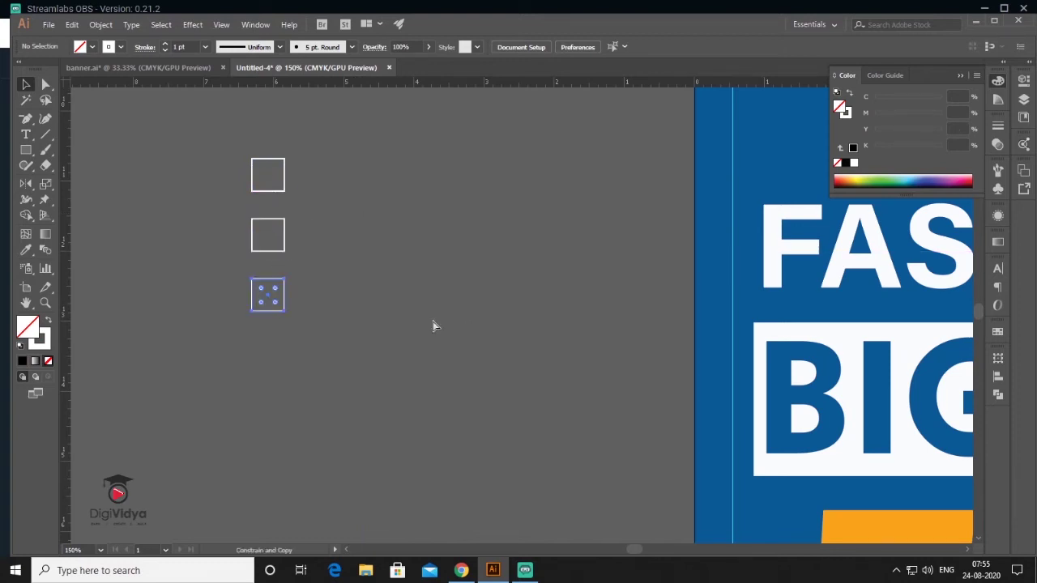
key("ctrl+d")
key("ctrl+d")
scroll(388, 321, "down", 4)
scroll(386, 301, "down", 1)
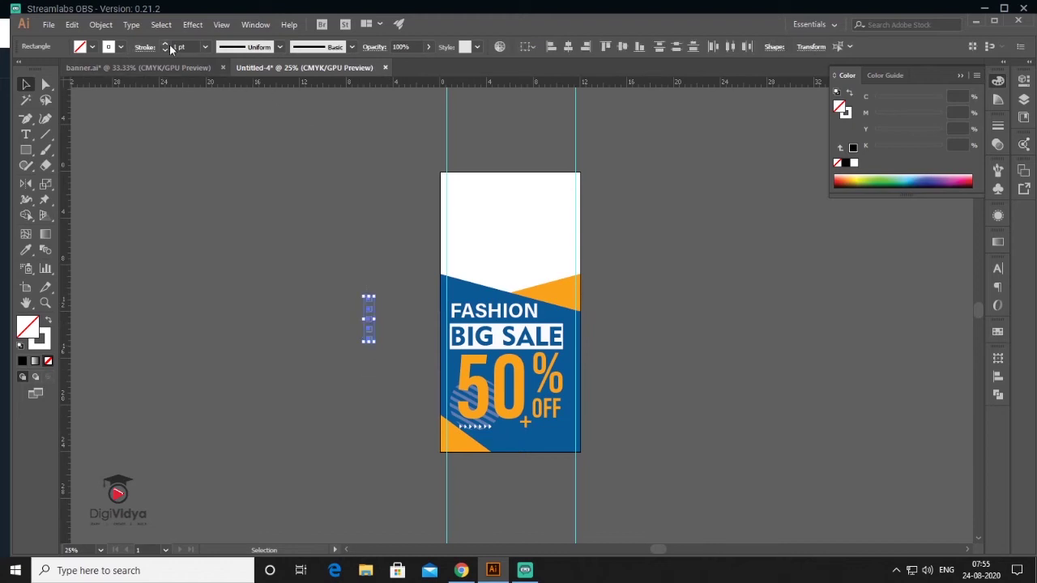
left_click(368, 333)
left_click_drag(368, 333, 570, 415)
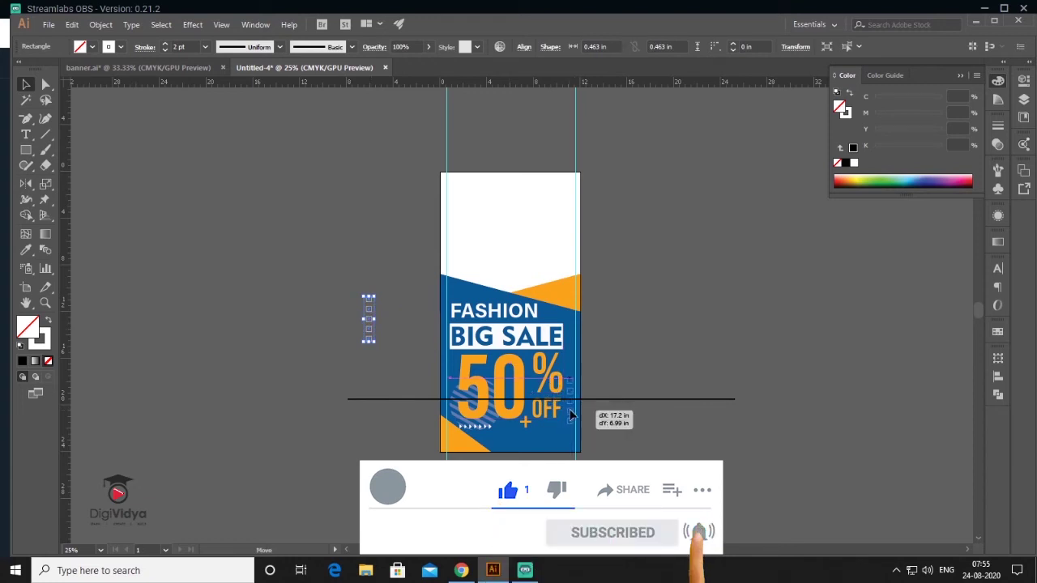
left_click_drag(569, 415, 570, 416)
scroll(558, 435, "up", 5)
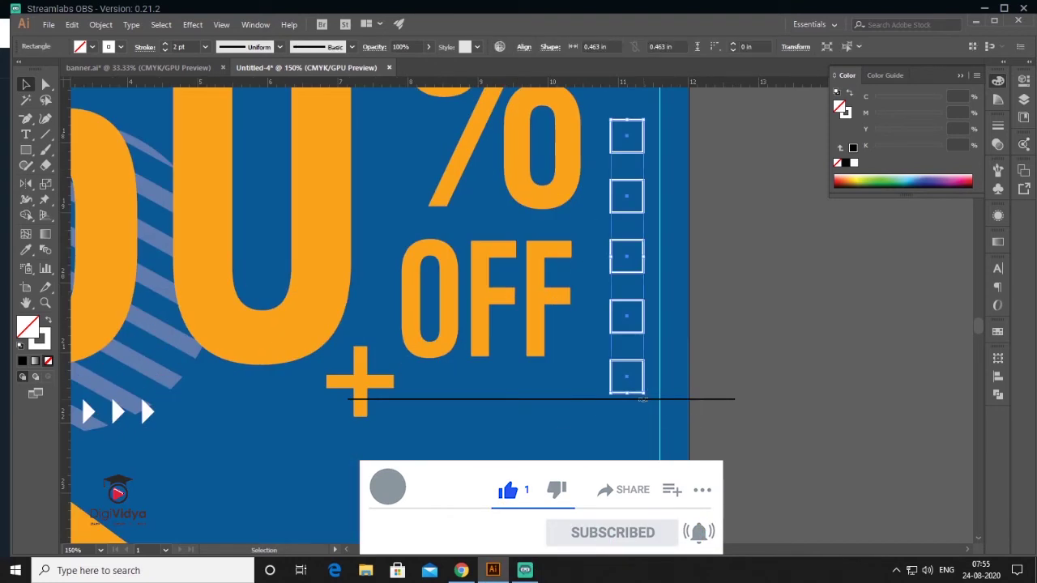
left_click(706, 295)
scroll(541, 329, "down", 4)
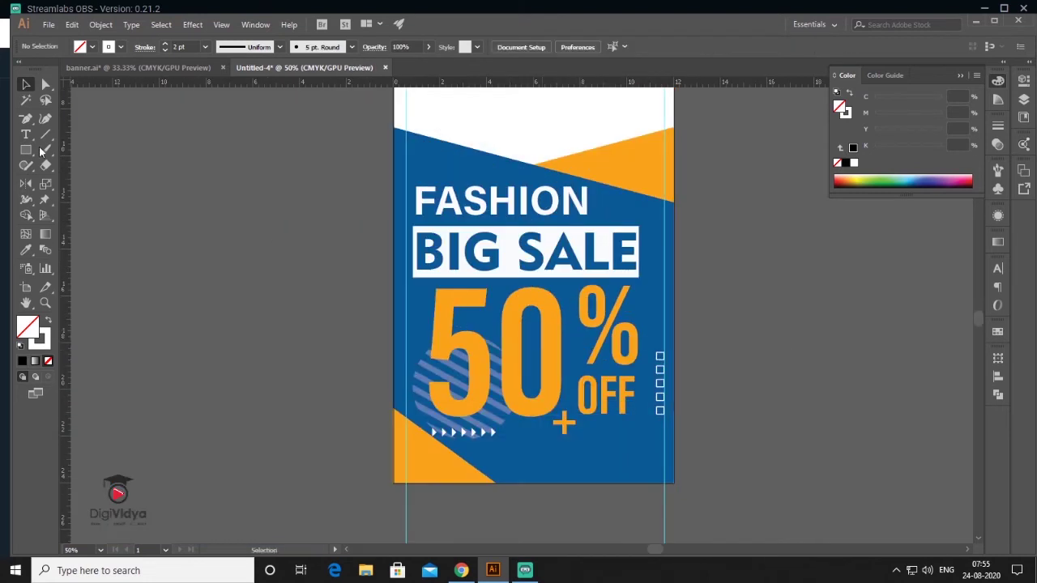
Step: Draw a white rectangle over FASHION and the top of the 50 with a 6 pt stroke
left_click_drag(26, 150, 75, 158)
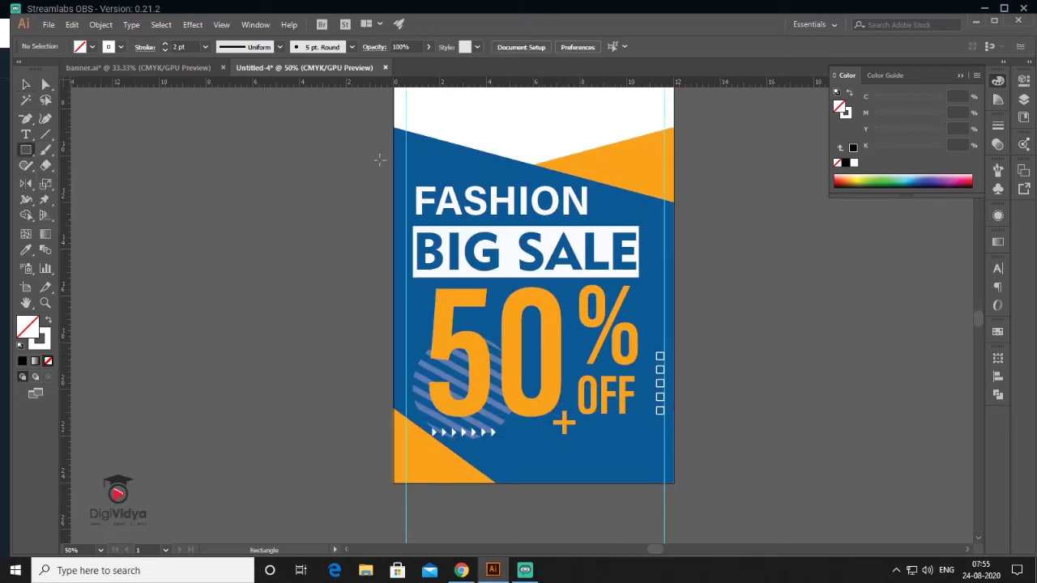
left_click_drag(405, 167, 535, 352)
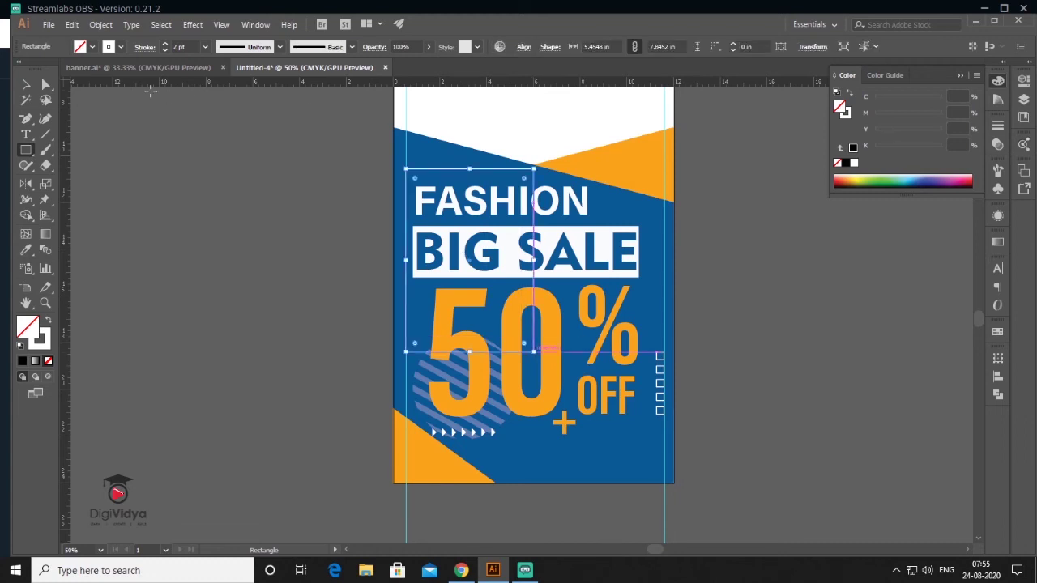
left_click(166, 46)
left_click(167, 46)
left_click(166, 46)
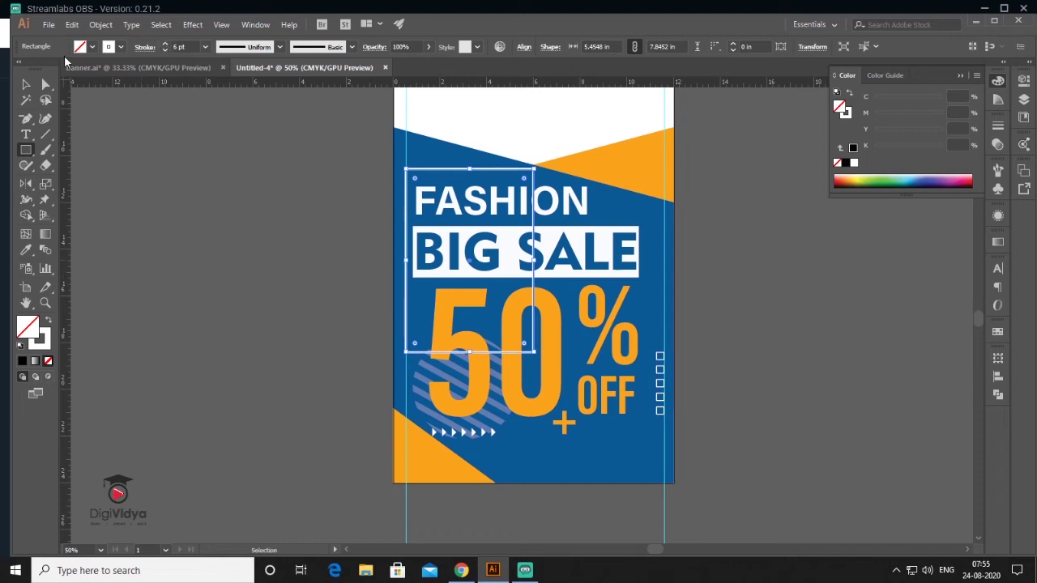
Step: Expand the frame's fill and stroke into filled outlines
left_click(100, 25)
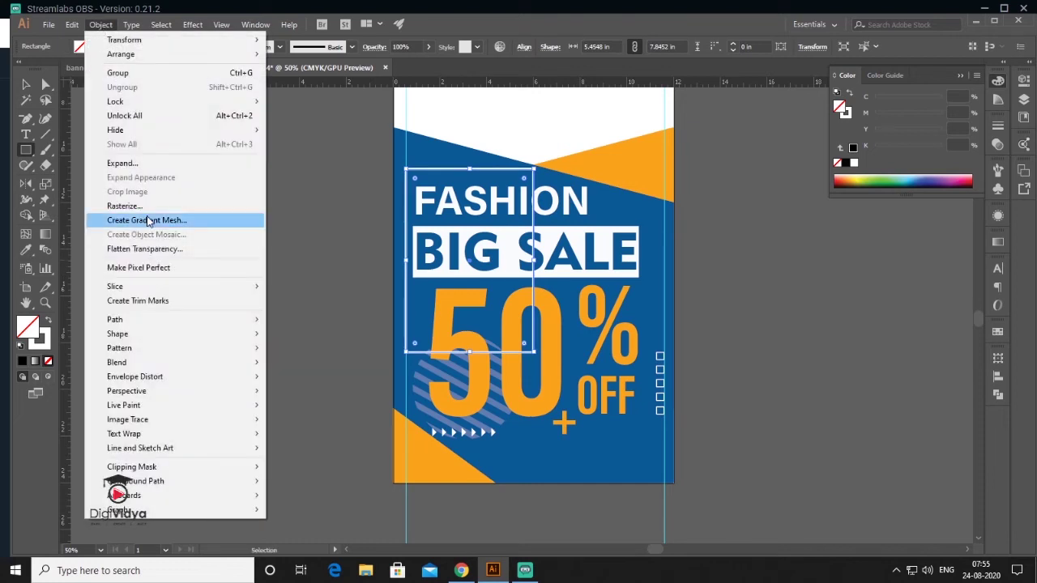
left_click(125, 163)
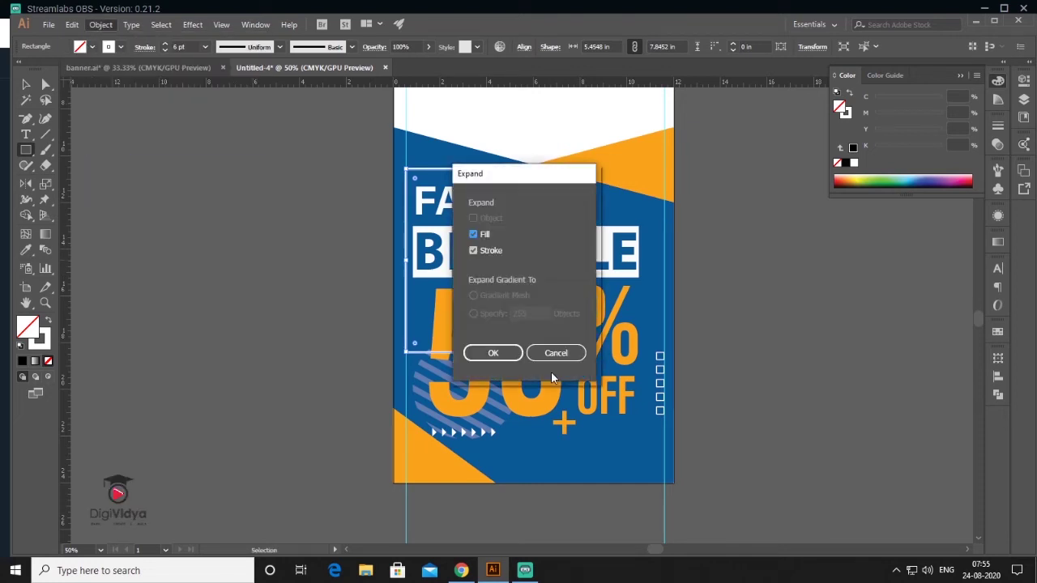
left_click(494, 353)
left_click(100, 25)
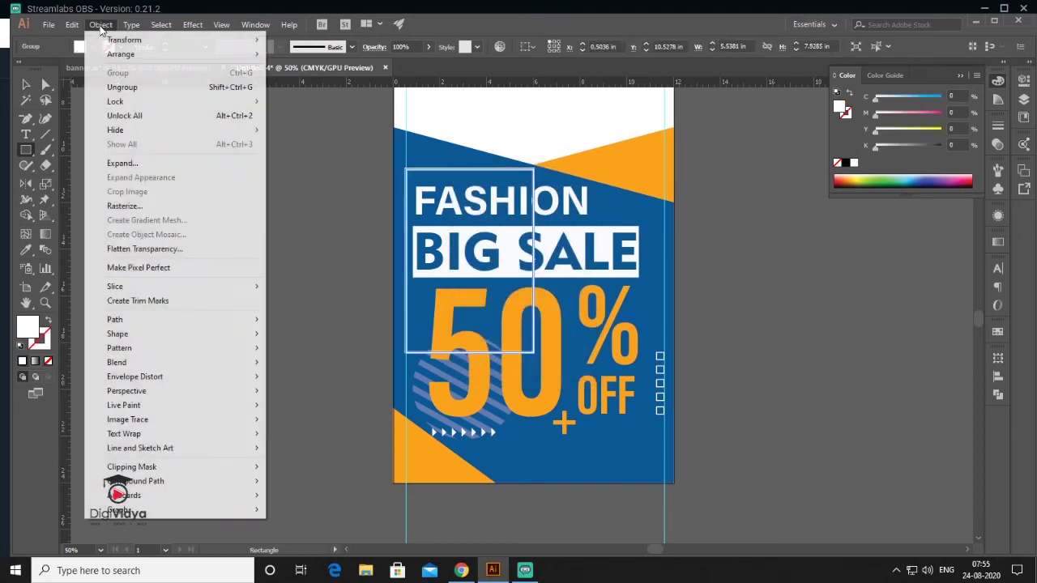
left_click(139, 161)
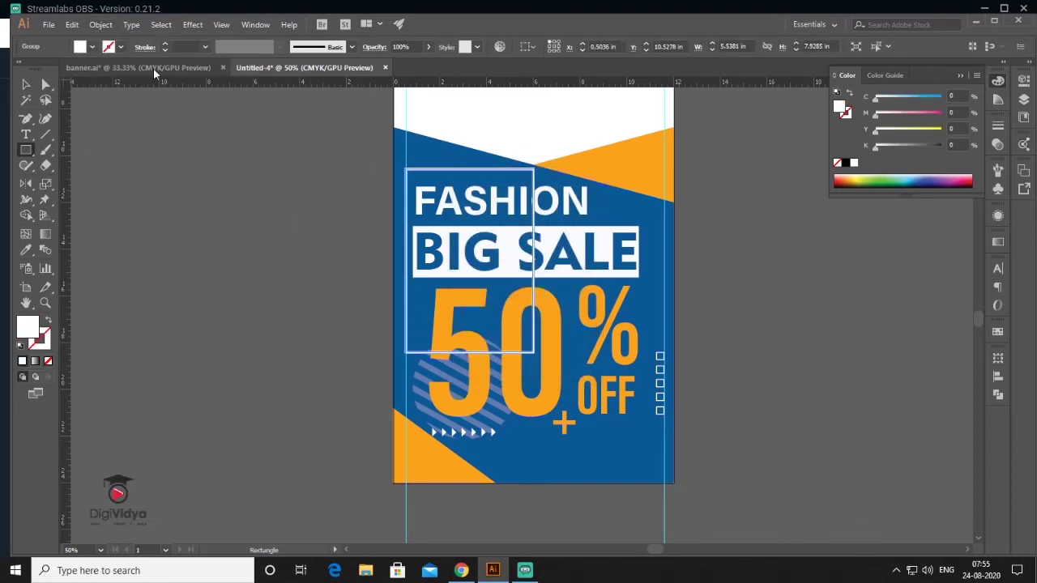
left_click(24, 151)
Step: Cut a rectangle's area out of the frame's right side with Minus Front
left_click_drag(450, 127, 610, 411)
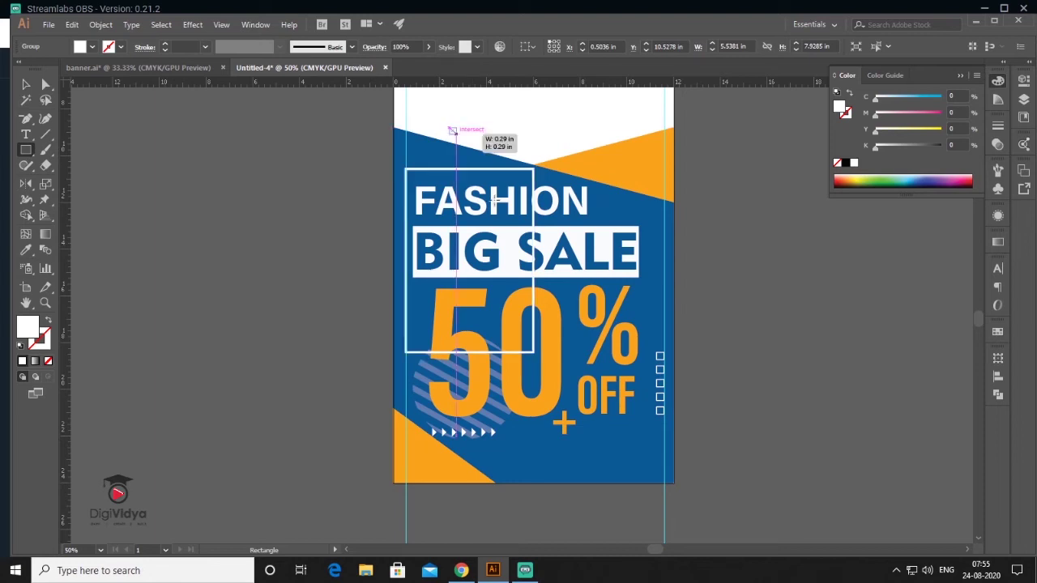
left_click(25, 84)
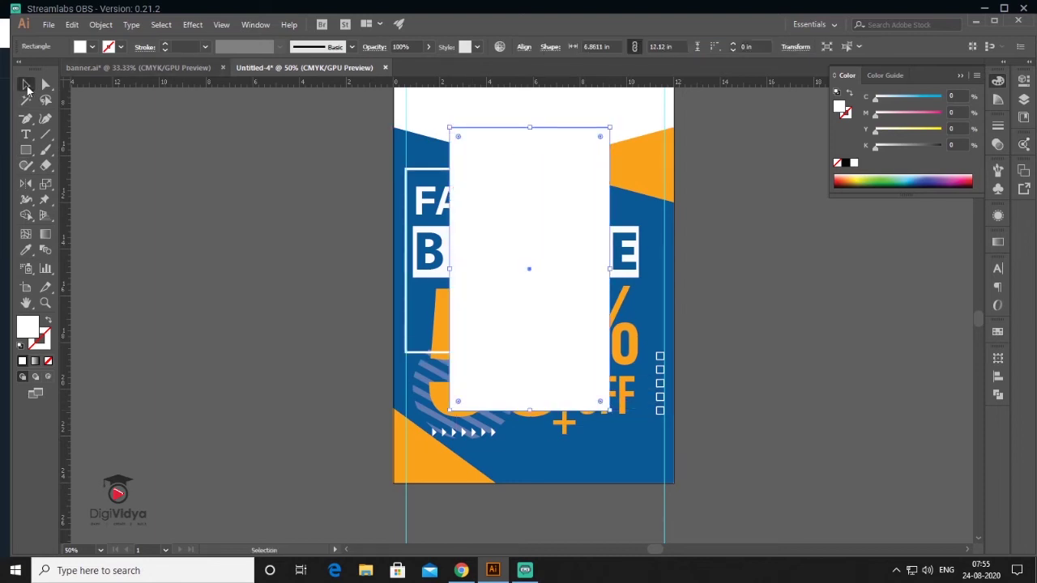
left_click(427, 170, "shift")
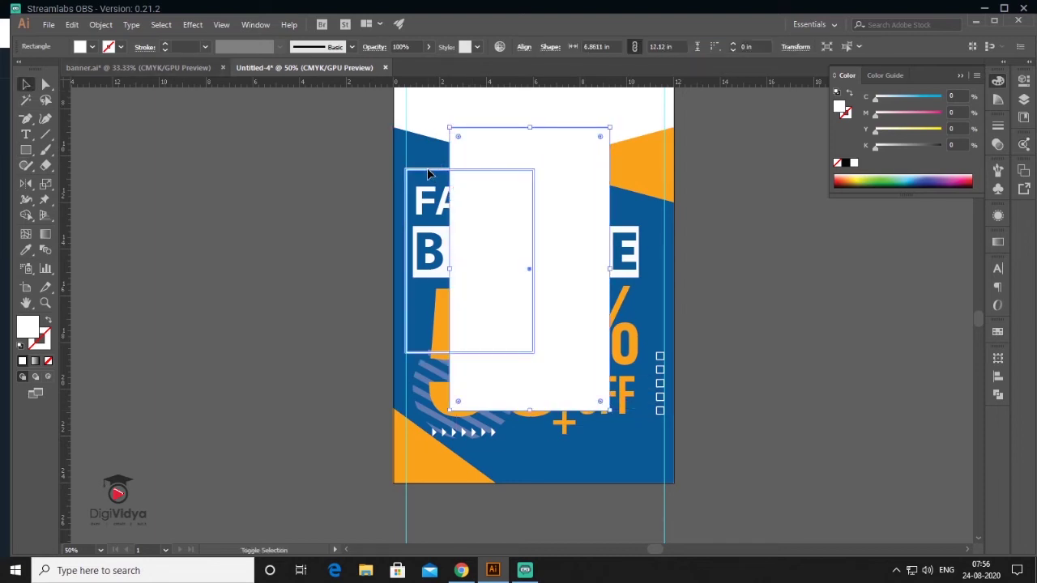
left_click(998, 395)
left_click(872, 385)
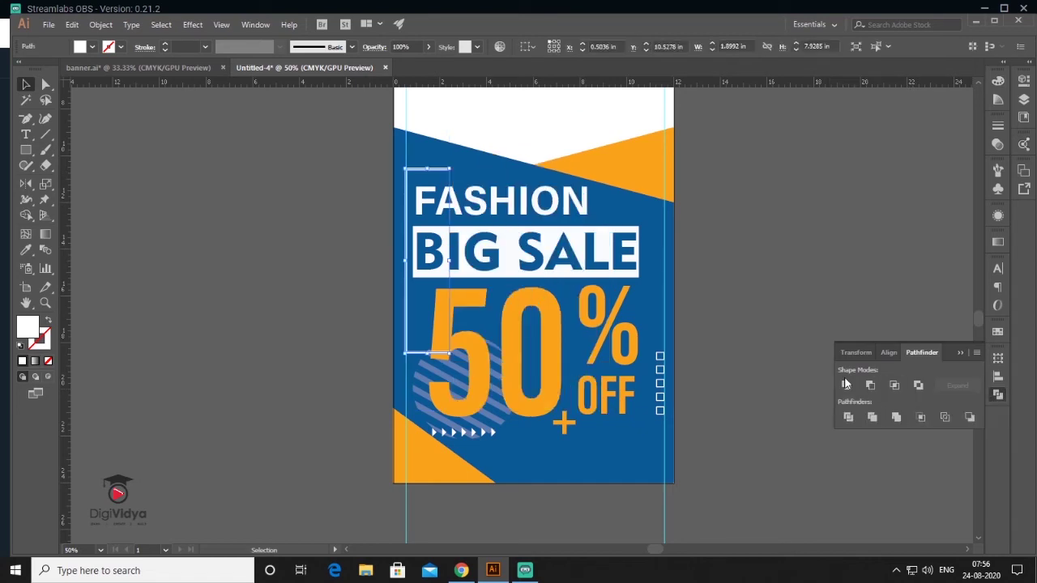
Step: Trim away the frame's lower part with a second Minus Front, leaving an L-shaped bracket
left_click(25, 150)
left_click_drag(316, 406, 509, 285)
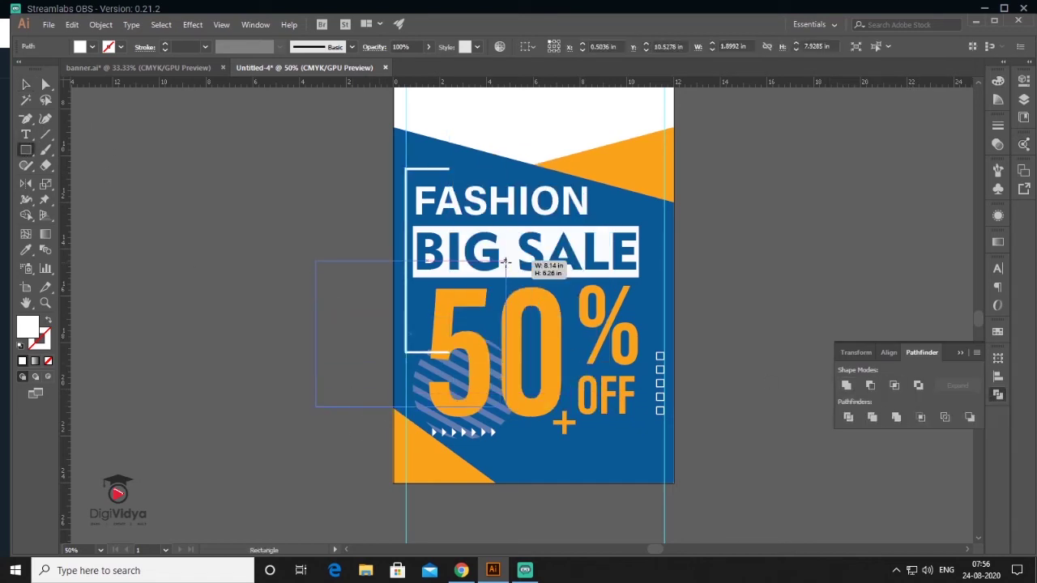
left_click(25, 85)
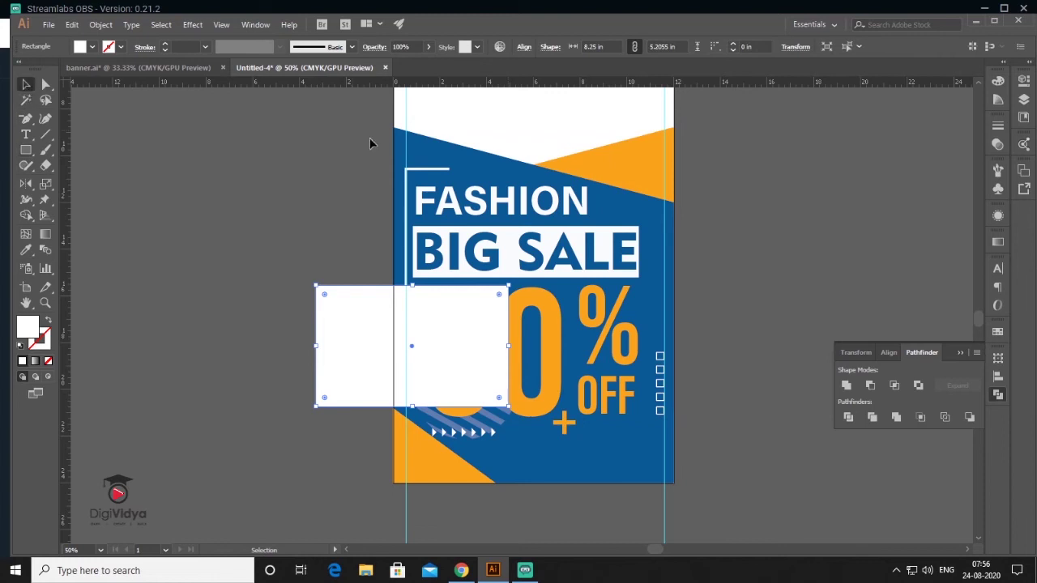
left_click(424, 169, "shift")
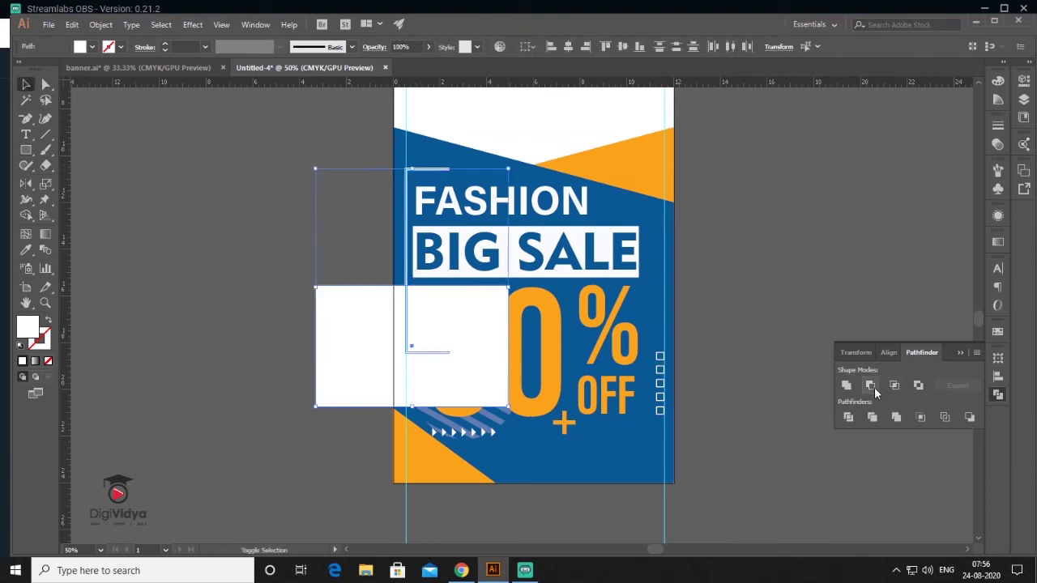
left_click(872, 385)
Step: Colour the bracket orange by sampling the existing orange accent
left_click(26, 251)
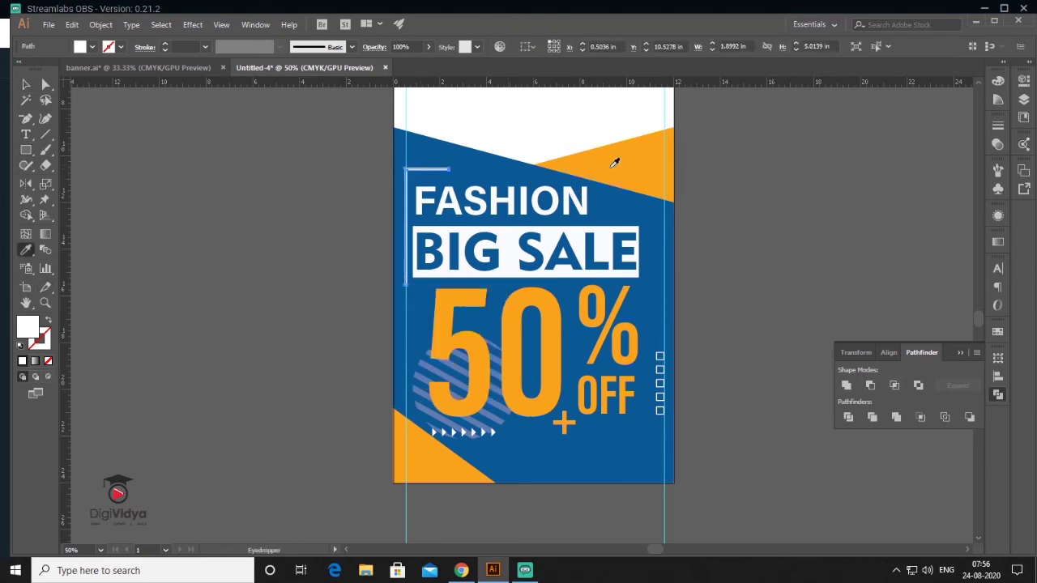
left_click(615, 163)
left_click(25, 85)
left_click(204, 254)
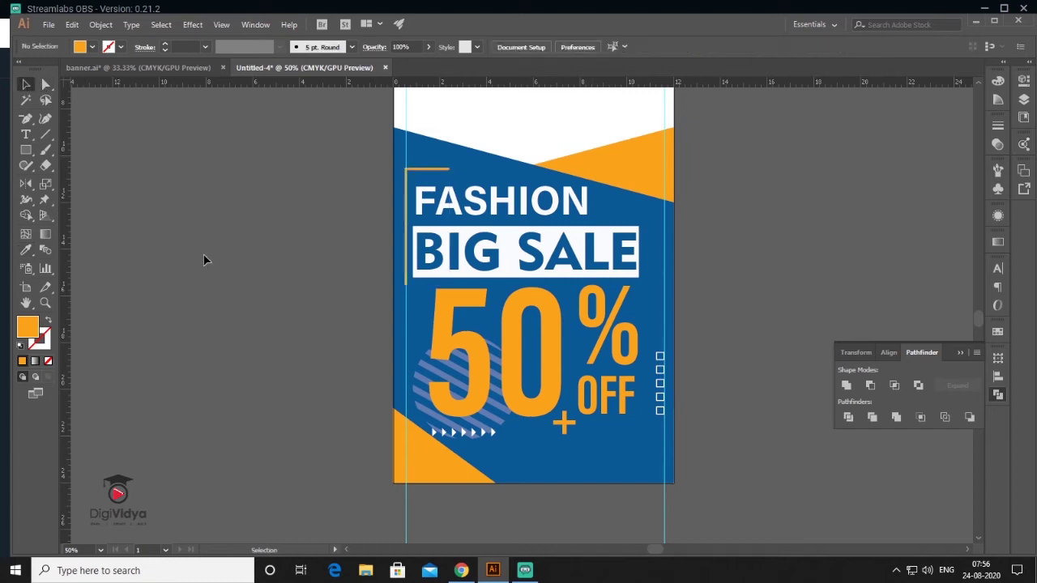
Step: Duplicate the orange bracket, rotate it 90°, mirror it, and place it bottom-right
left_click_drag(406, 180, 235, 187)
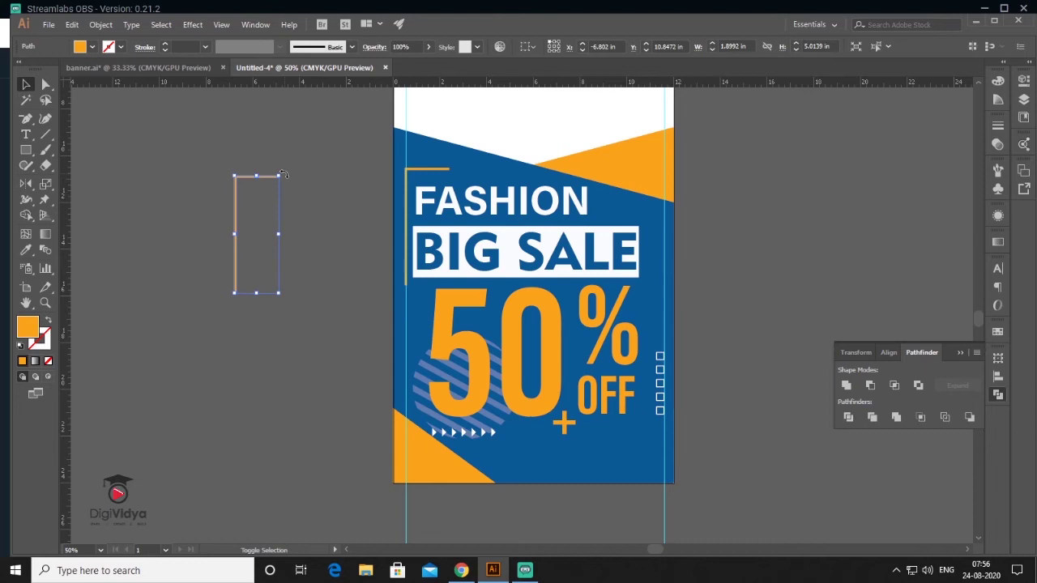
left_click_drag(282, 174, 197, 208)
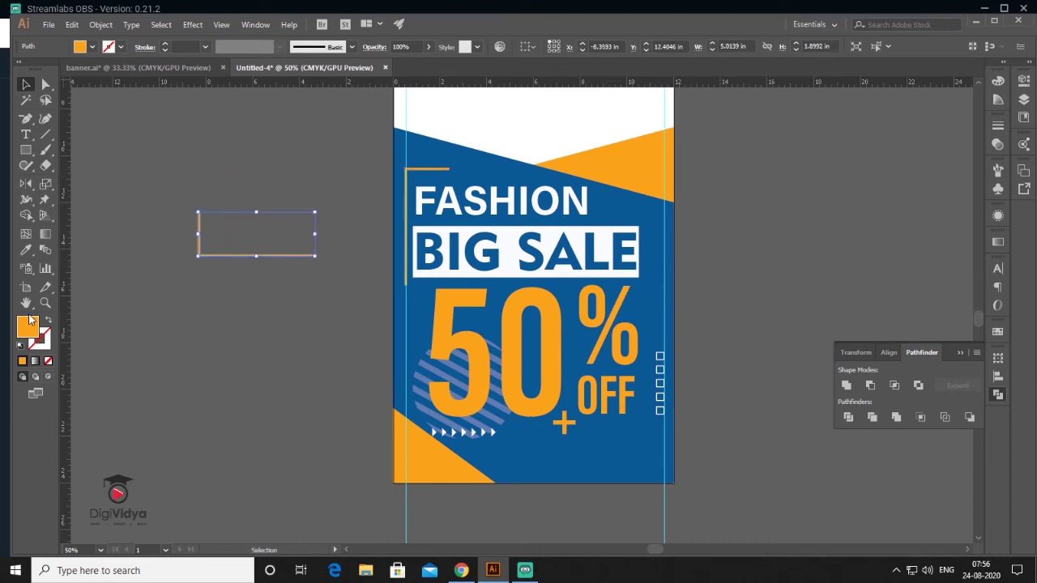
left_click(26, 183)
left_click_drag(171, 241, 410, 255)
left_click(25, 84)
left_click_drag(306, 256, 651, 473)
left_click(739, 433)
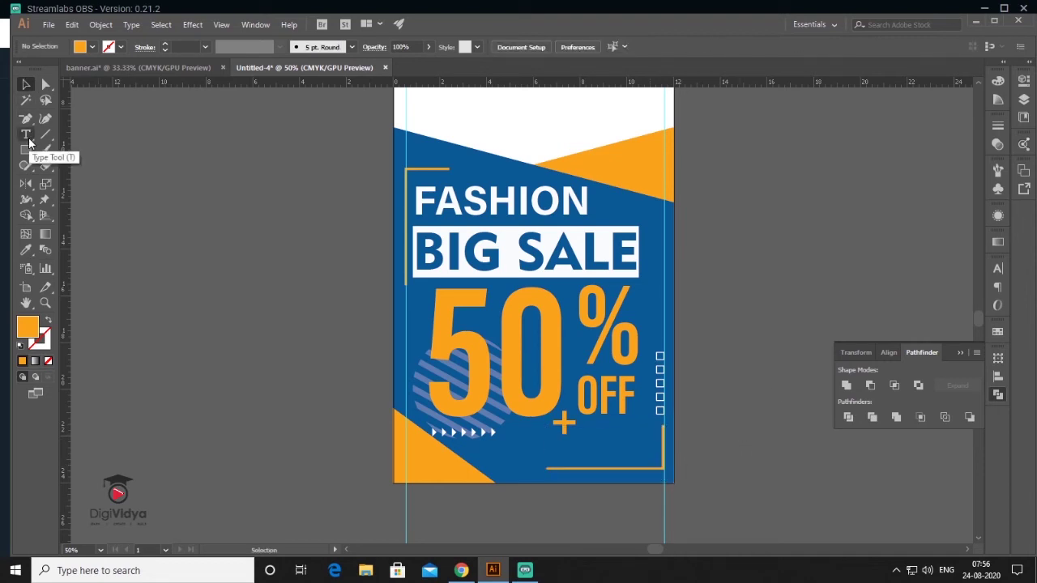
Step: Create an unwanted empty text frame beside the poster, then delete it
key("t")
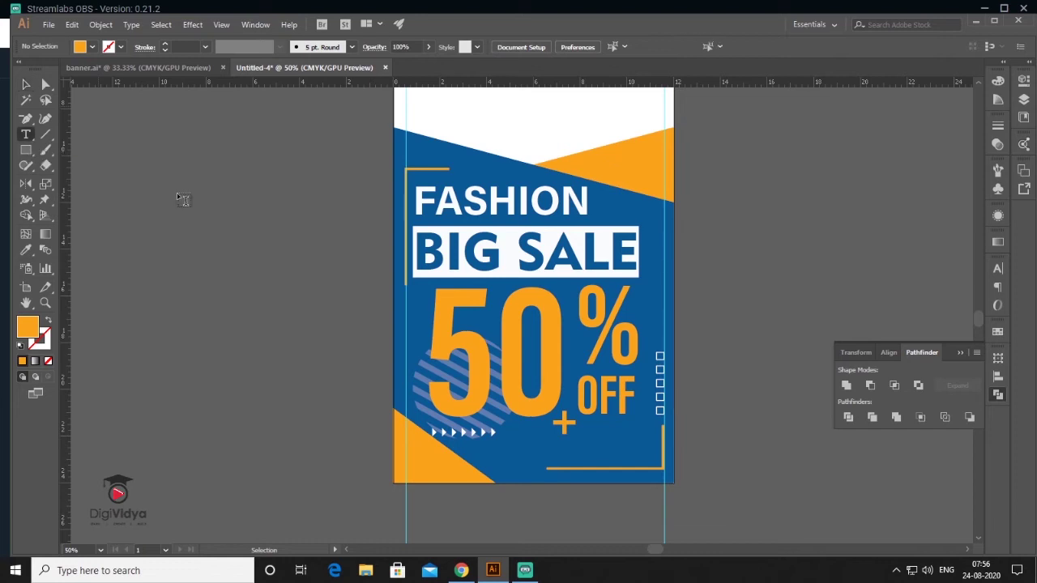
left_click_drag(177, 193, 208, 256)
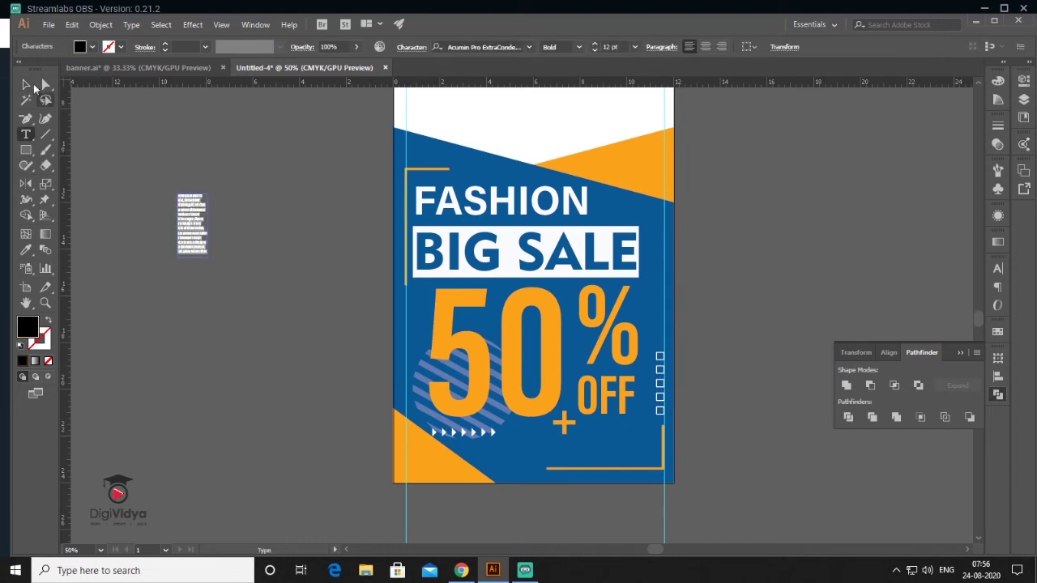
key("BackSpace")
left_click(31, 89)
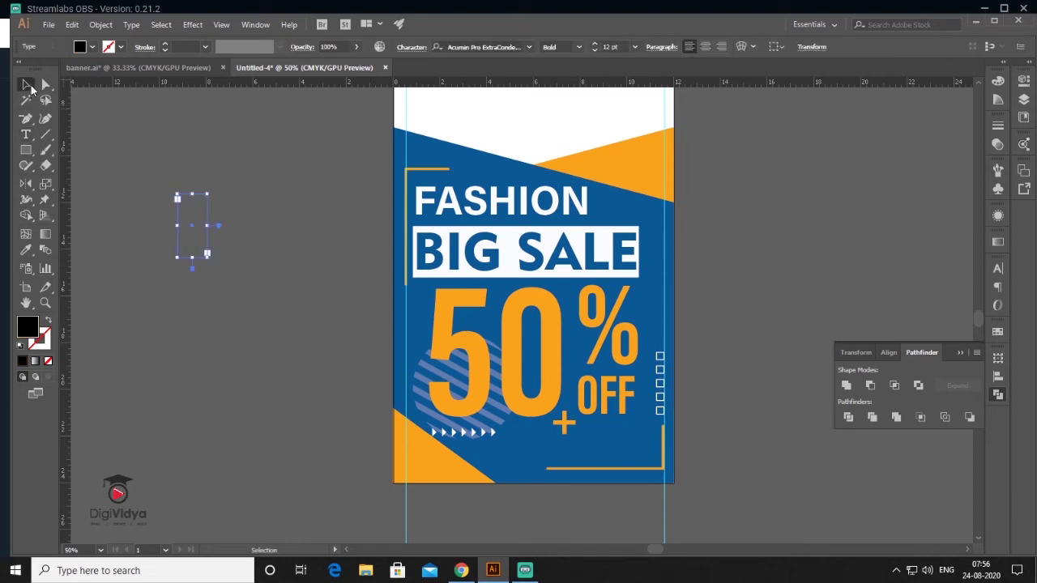
key("Delete")
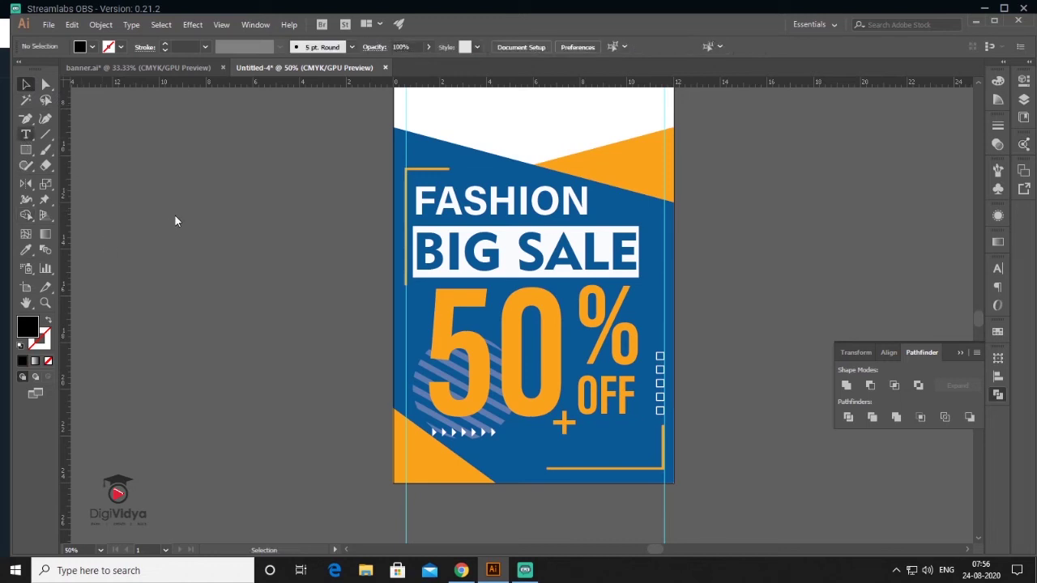
key("t")
left_click(174, 215)
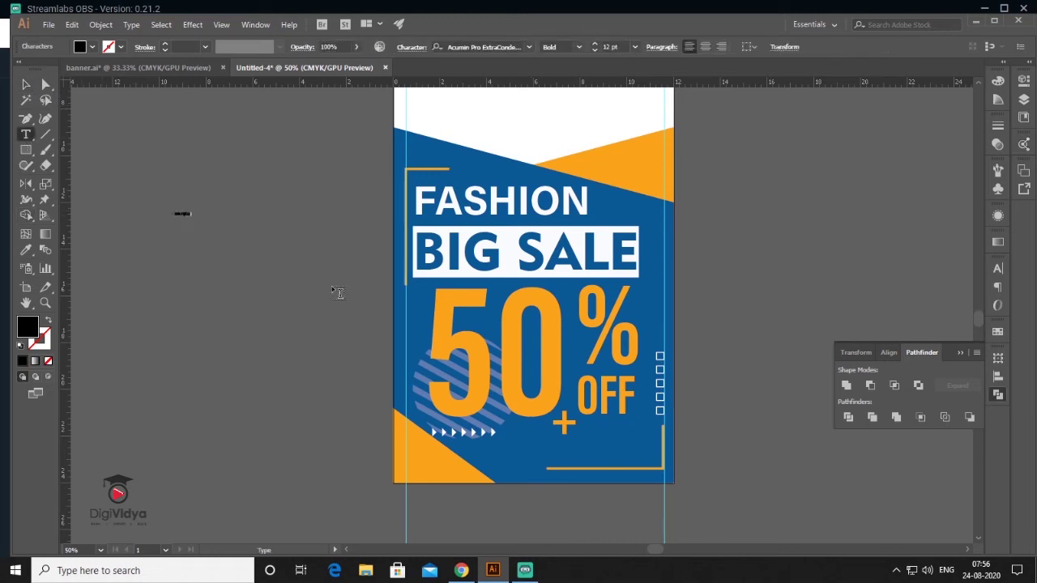
key("ctrl+v")
key("Escape")
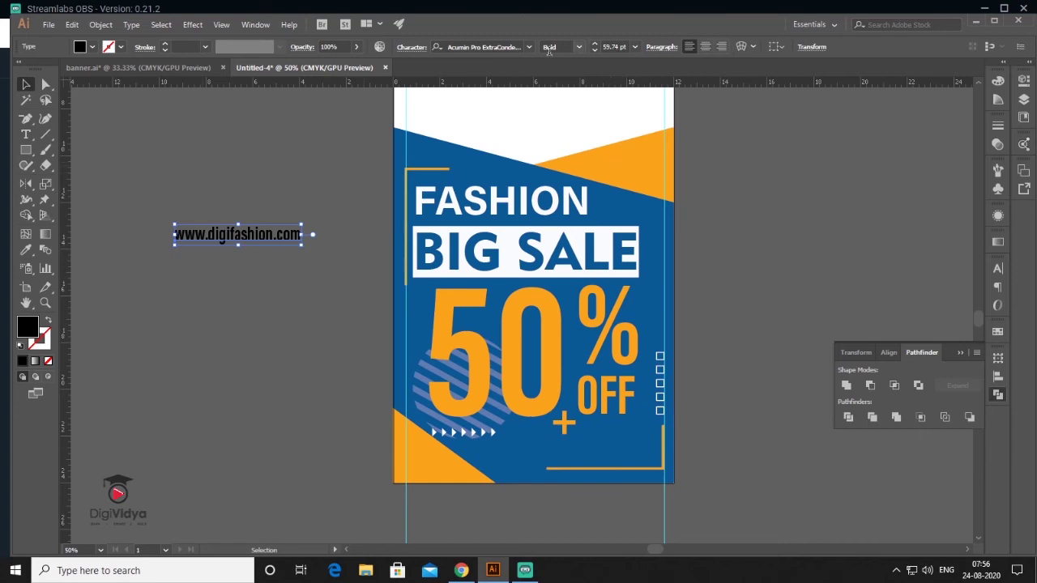
left_click(529, 46)
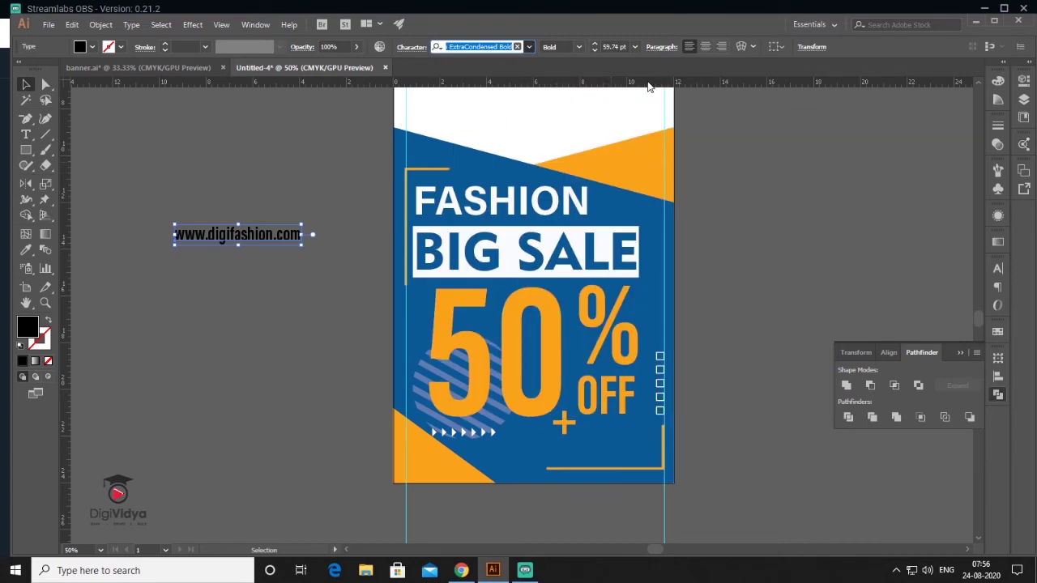
key("Escape")
left_click(580, 47)
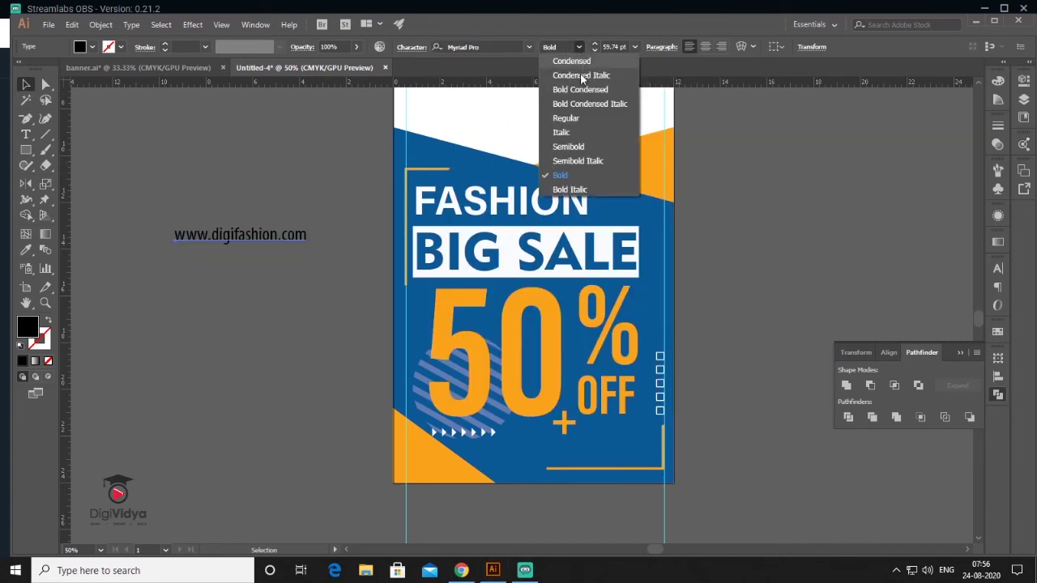
key("Escape")
Step: Scale the URL to 50.03 pt, move it to the poster's bottom, and make it white with no stroke
mouse_move(352, 247)
left_mouse_down()
mouse_move(275, 233)
mouse_move(592, 456)
left_mouse_up()
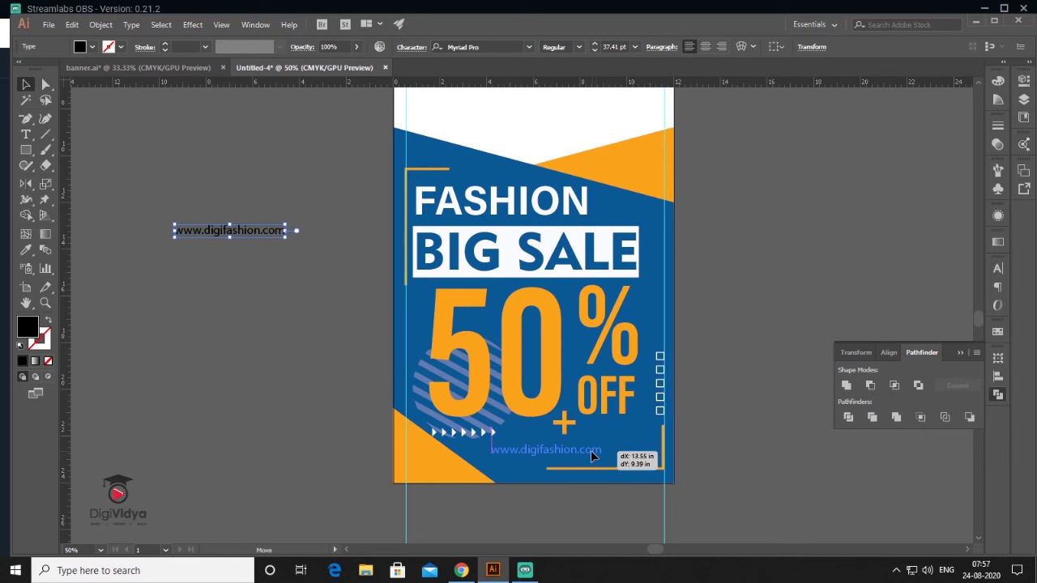
left_click_drag(589, 458, 625, 474)
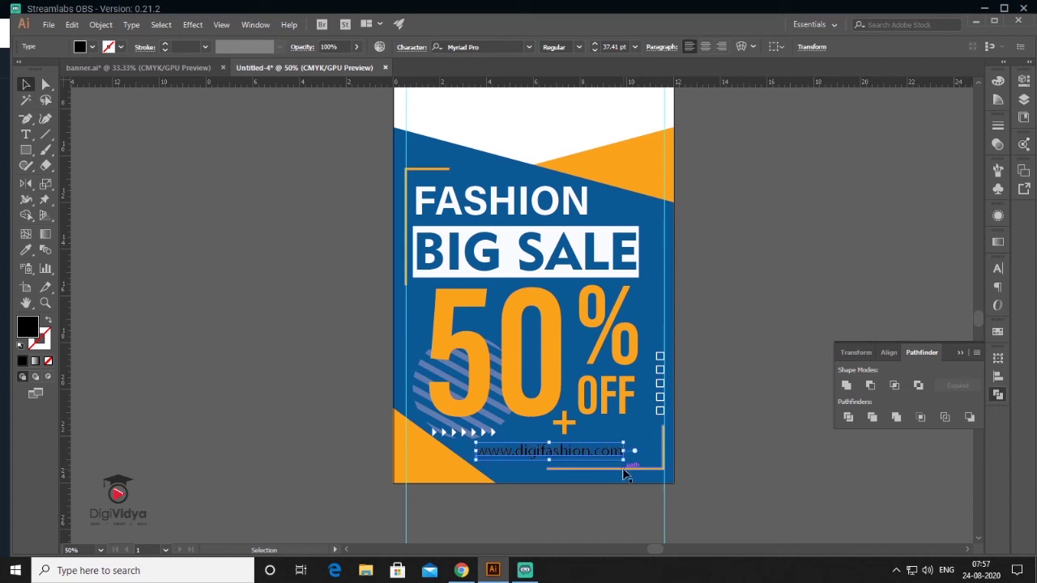
left_click(20, 345)
left_click(47, 361)
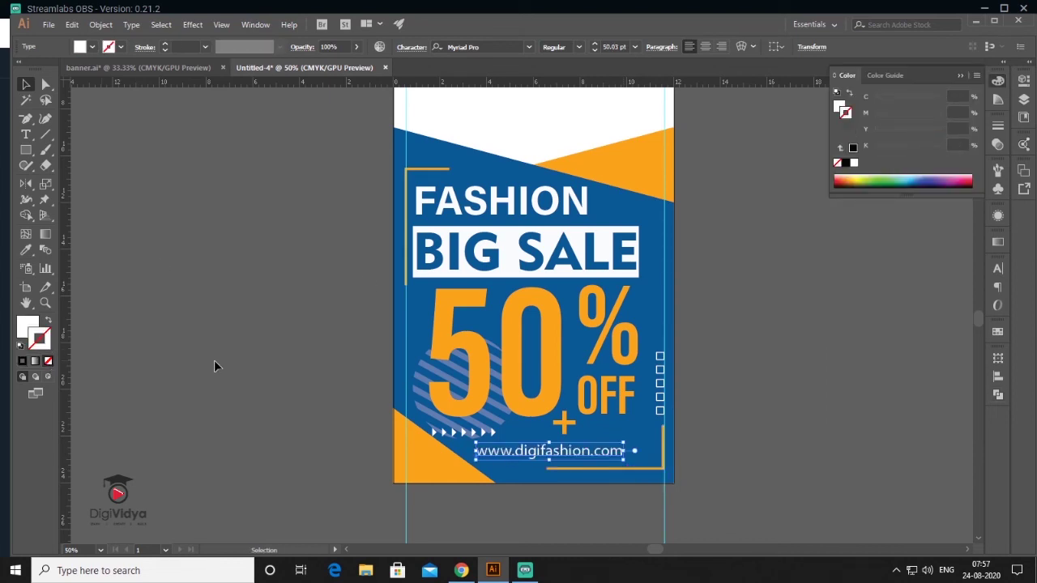
left_click(559, 461)
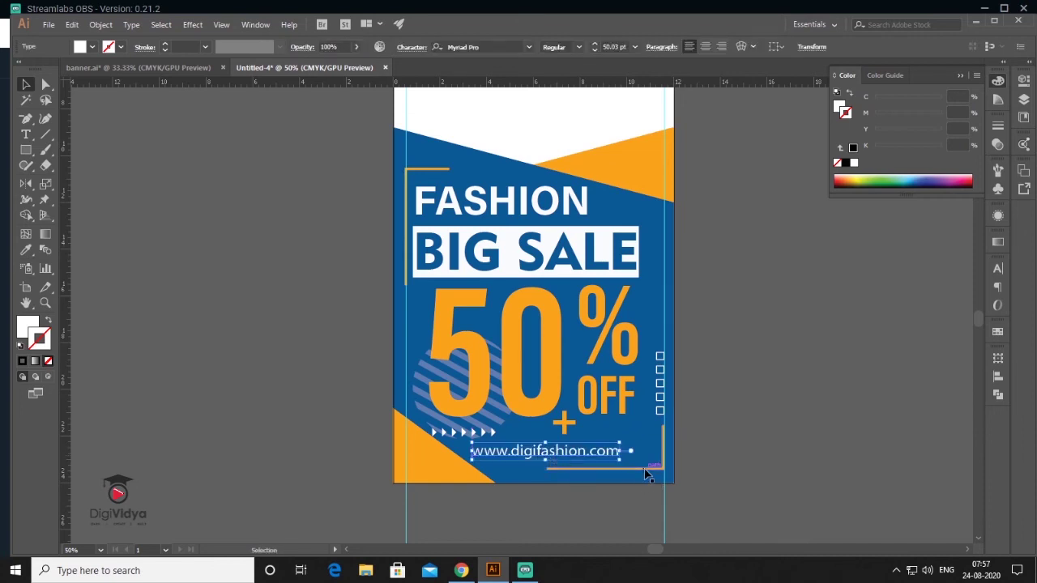
left_click(724, 409)
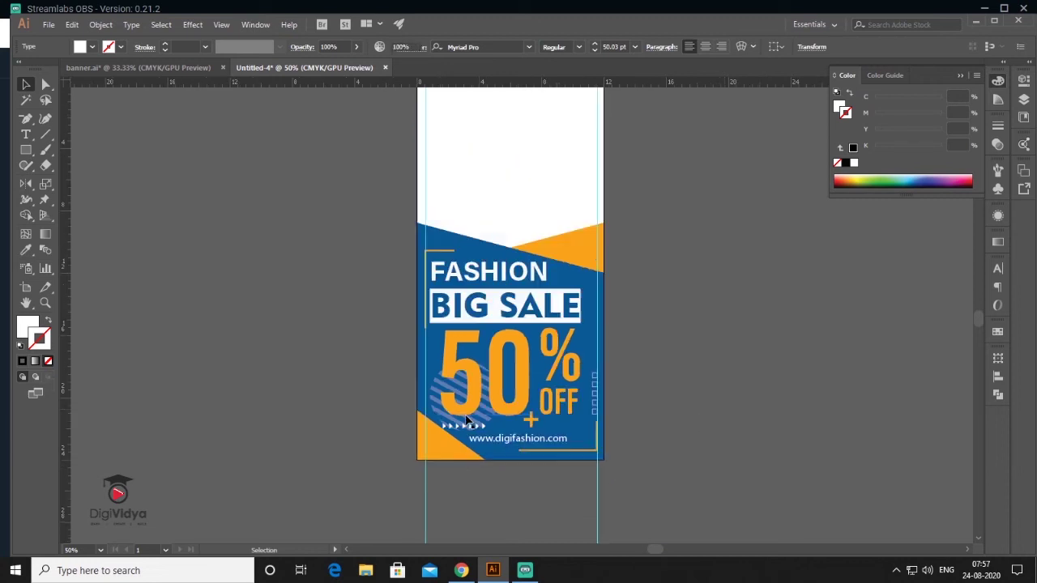
Step: Place pexels-photo-1805411, fit it to the banner's top, and send it behind the artwork
key("ctrl+minus")
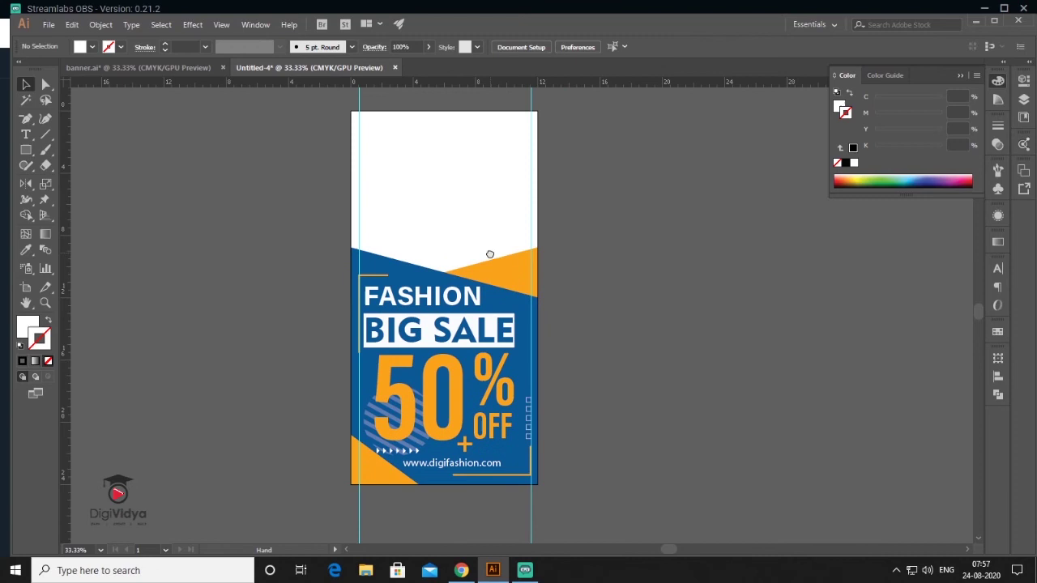
left_click(51, 27)
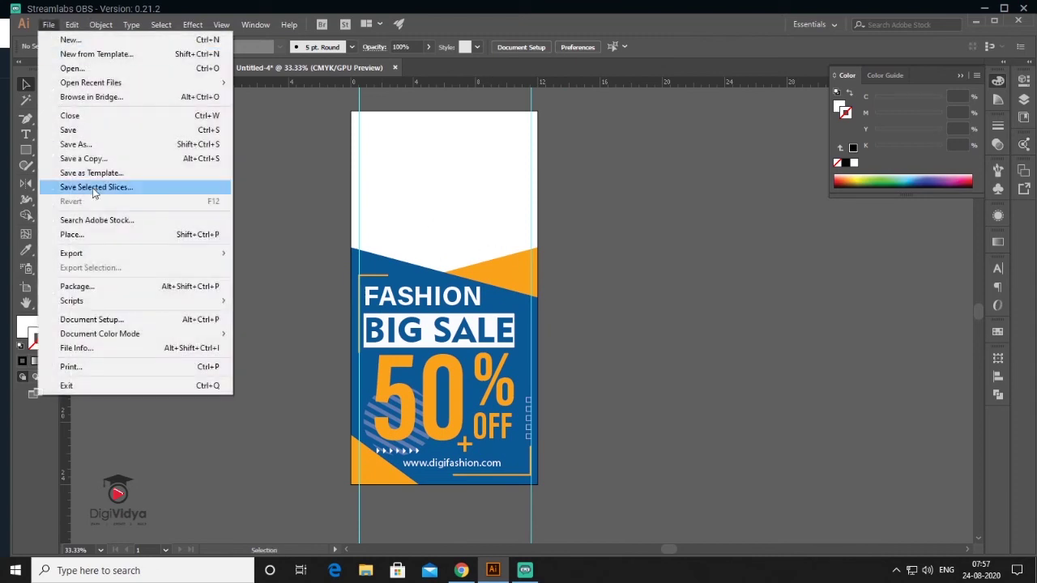
left_click(73, 231)
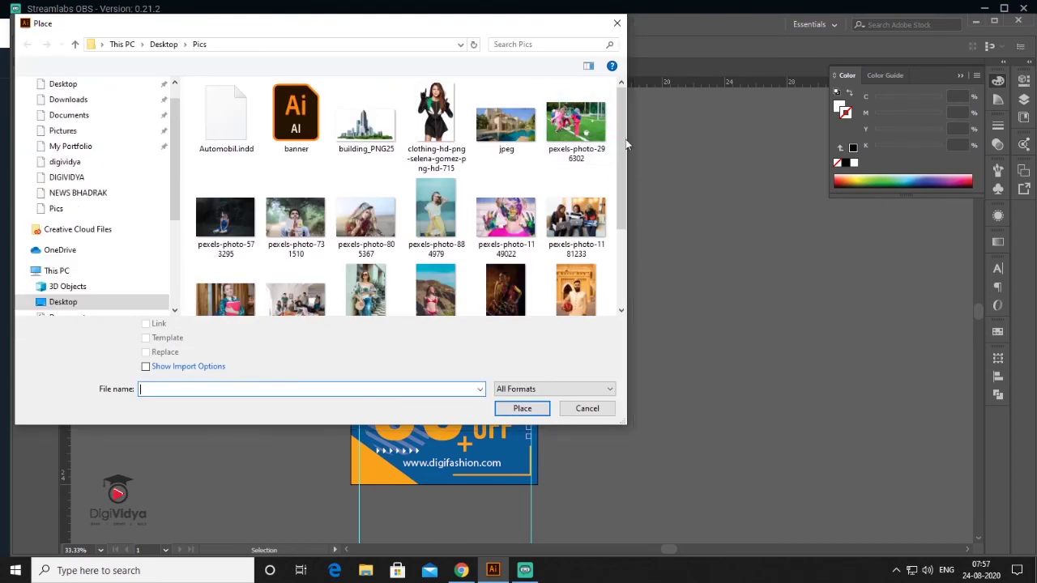
left_click(381, 301)
double_click(381, 302)
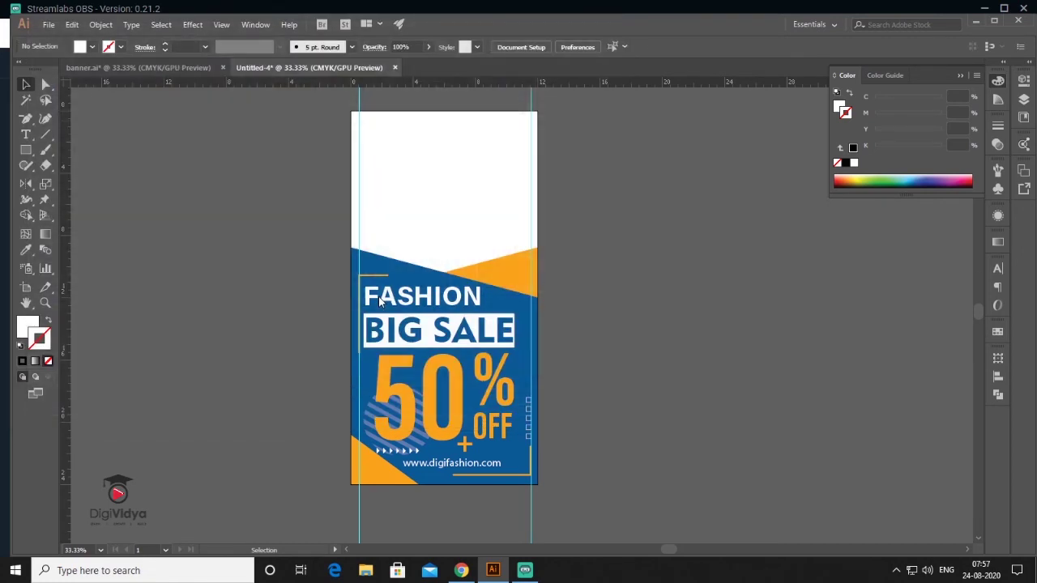
left_click(413, 189)
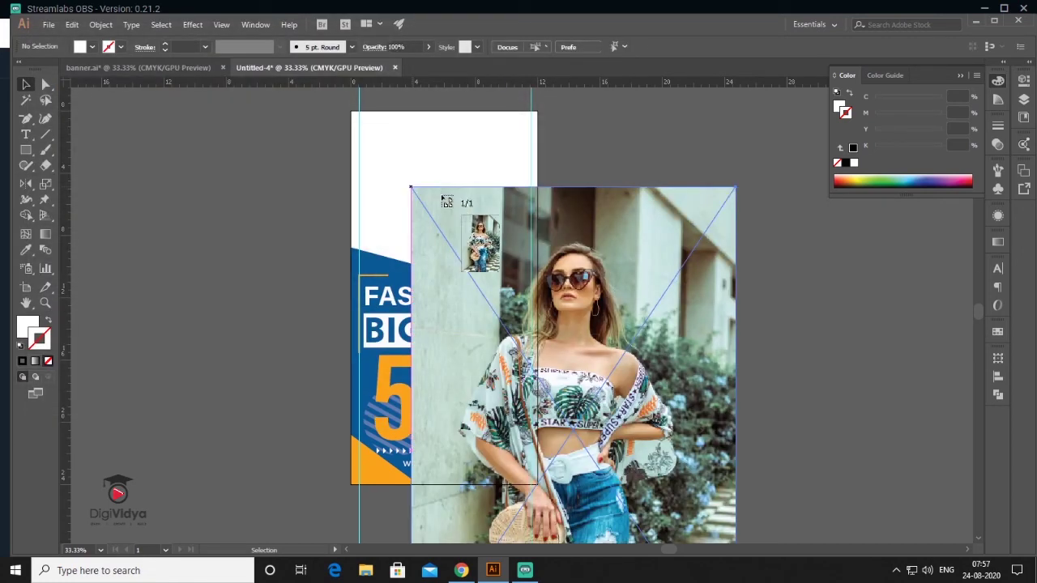
left_click_drag(735, 187, 614, 371)
left_click_drag(576, 464, 511, 154)
right_click(459, 167)
mouse_move(495, 274)
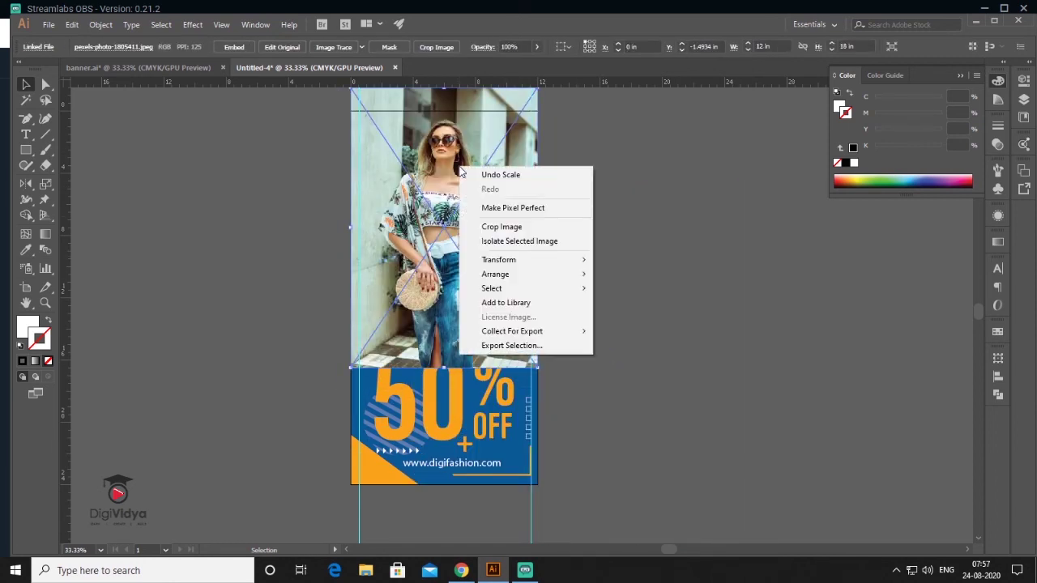
left_click(663, 317)
left_click(628, 243)
Step: Draw a small white rectangle at the photo's top-right corner
left_click_drag(619, 219, 588, 307)
left_click(26, 150)
left_click_drag(460, 201, 509, 240)
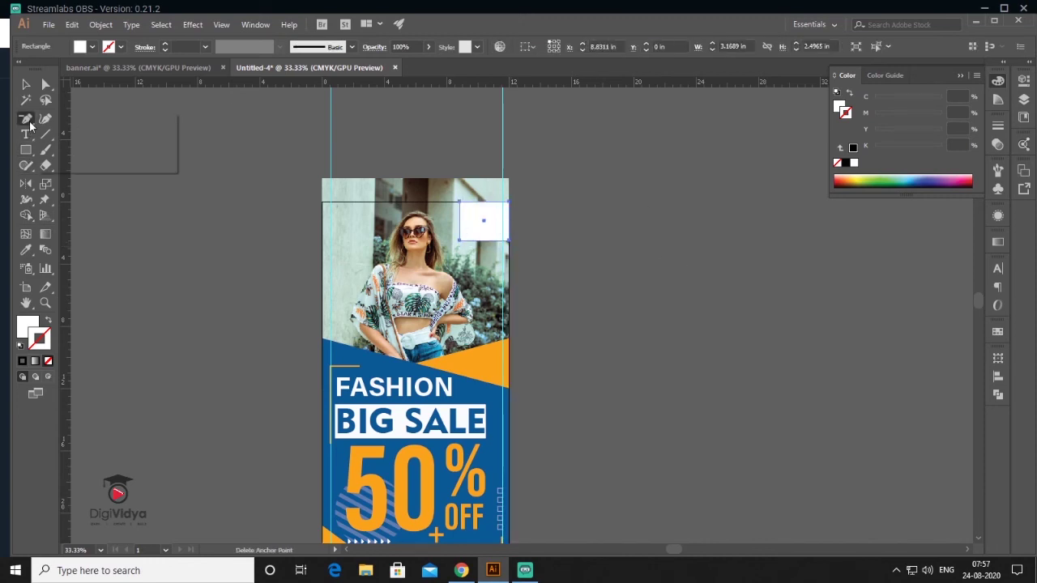
Step: Delete the rectangle's bottom-left anchor to form a triangle and fill it with the banner blue
left_click_drag(26, 119, 91, 146)
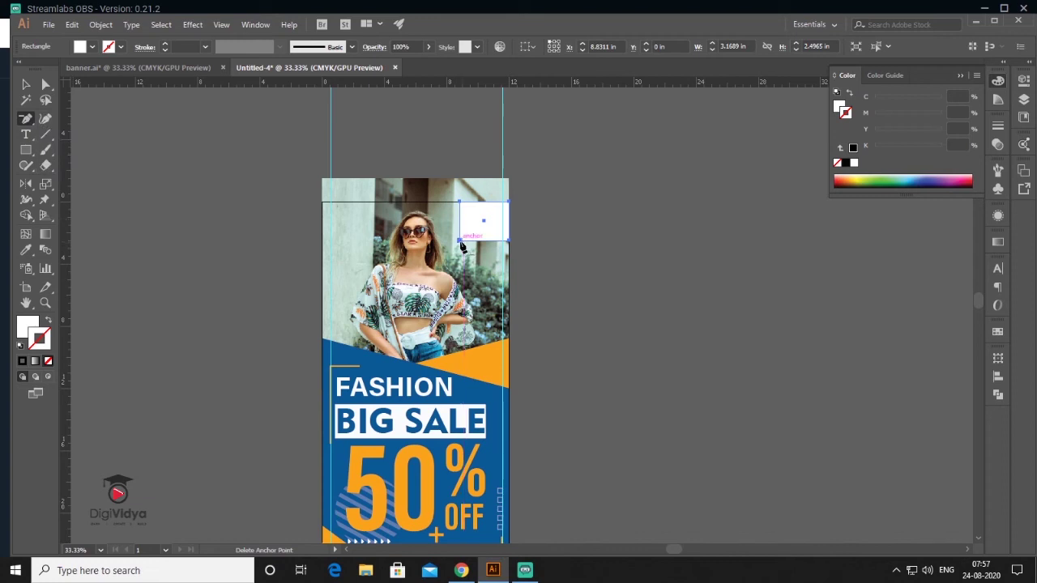
left_click(460, 240)
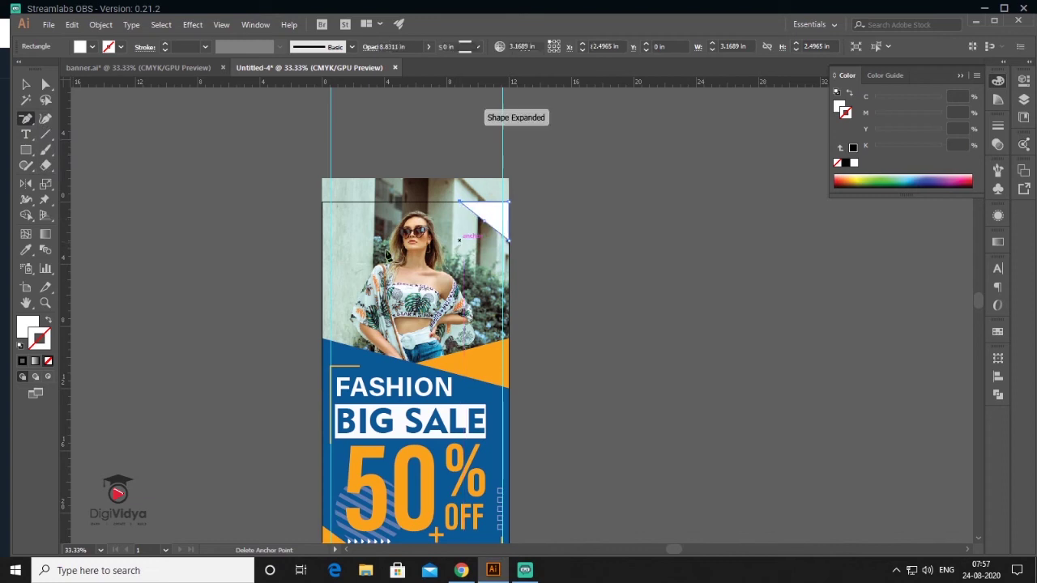
left_click(26, 249)
left_click(369, 356)
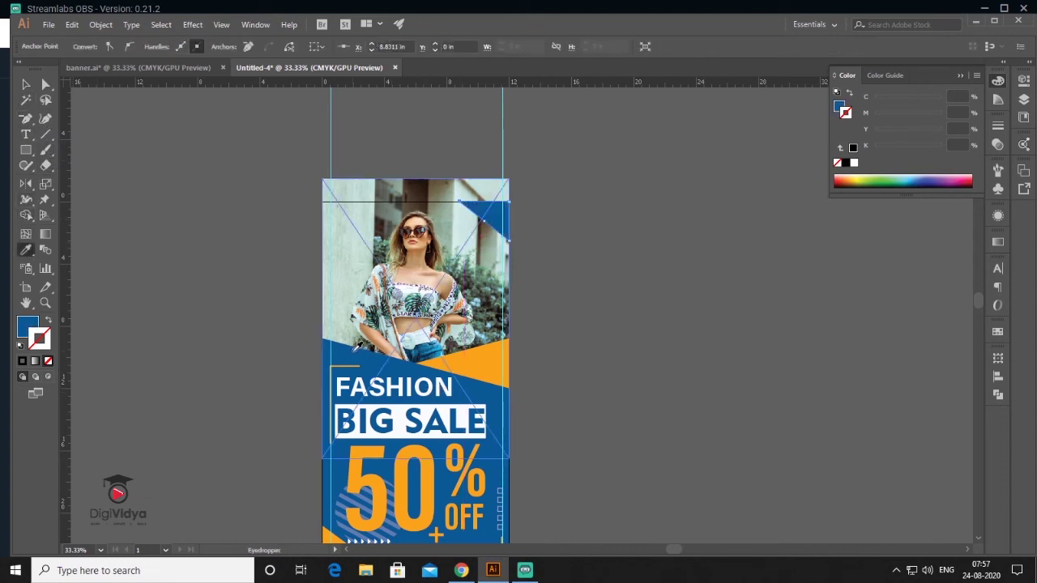
left_click(26, 85)
left_click(126, 180)
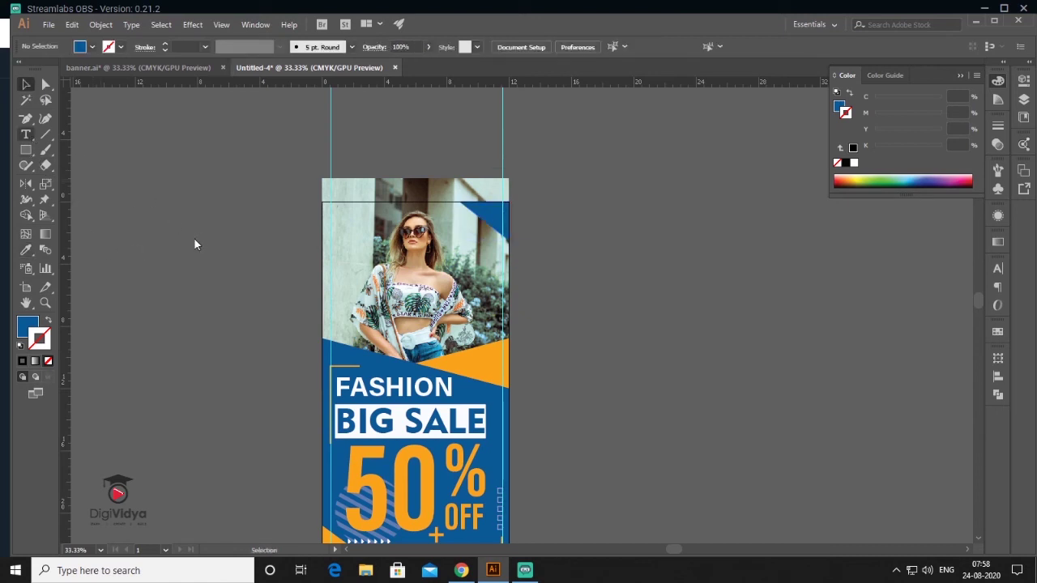
Step: Type DIGIFASHION, place it at the banner's top-left corner, and make it white
key("t")
left_click(169, 252)
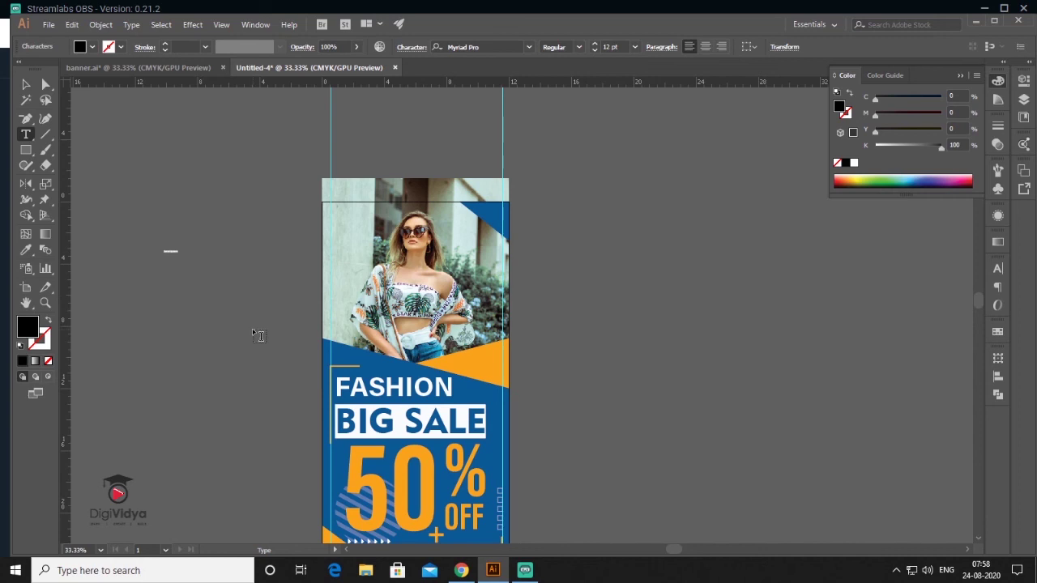
type("DIGIFASHION")
key("ctrl+equal")
mouse_move(176, 250)
left_mouse_down()
mouse_move(251, 250)
mouse_move(532, 141)
left_mouse_up()
key("Escape")
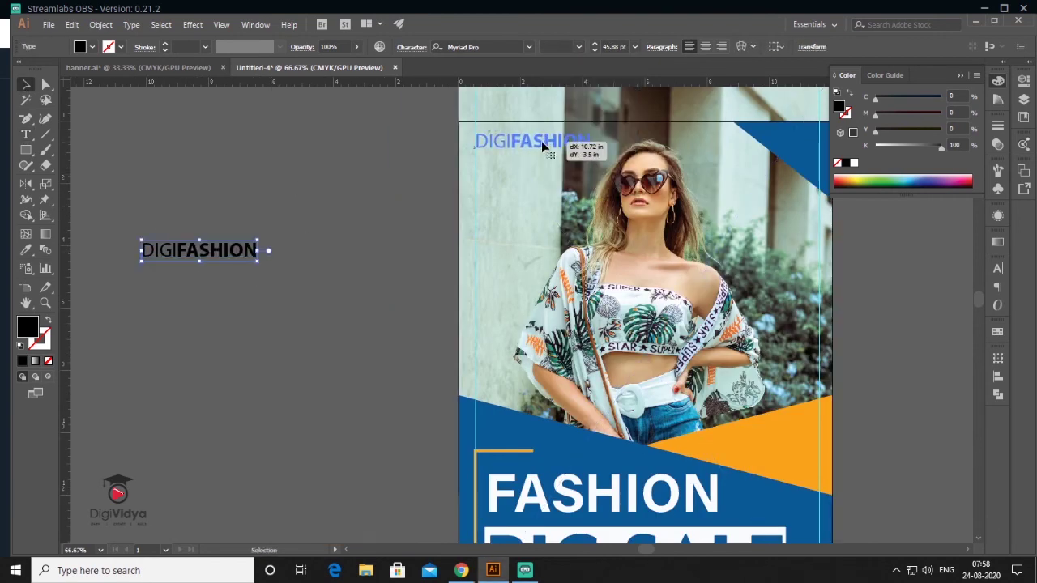
key("i")
key("v")
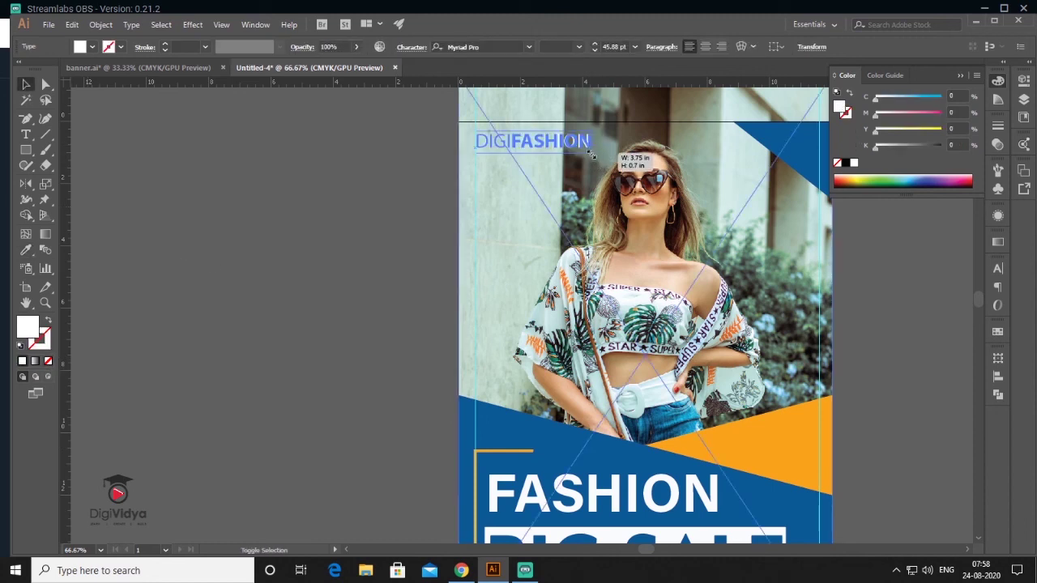
left_click(337, 239)
key("ctrl+minus")
left_click_drag(685, 375, 584, 330)
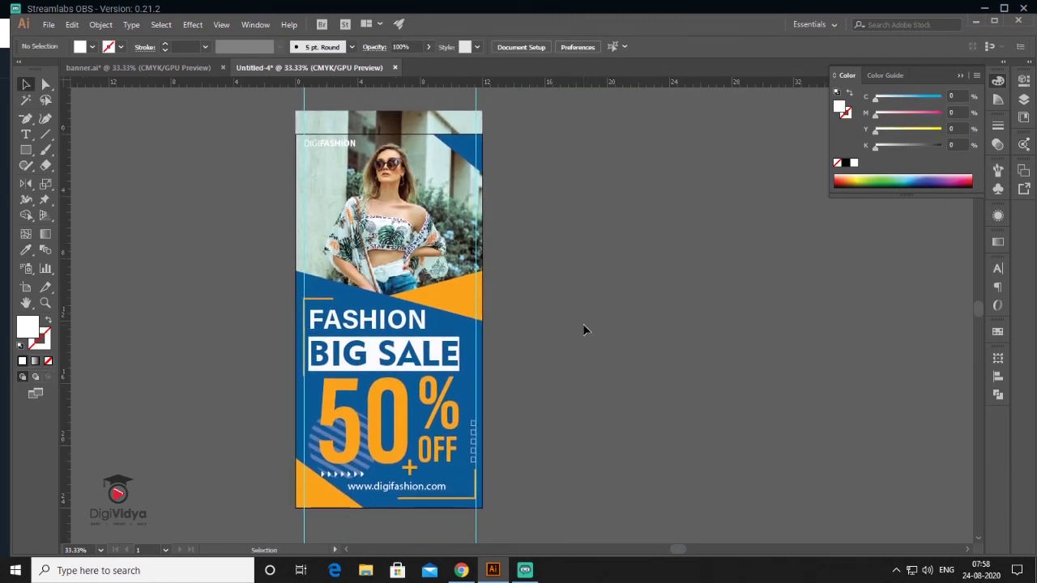
left_click_drag(629, 300, 606, 309)
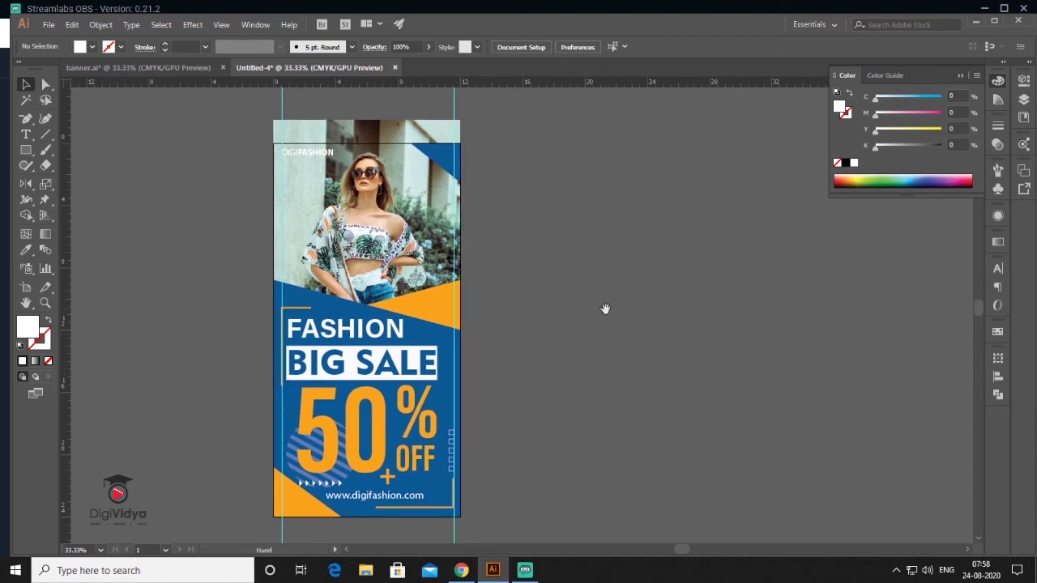
Step: Add a second artboard in the Artboards panel and unlock all objects
left_click(1024, 172)
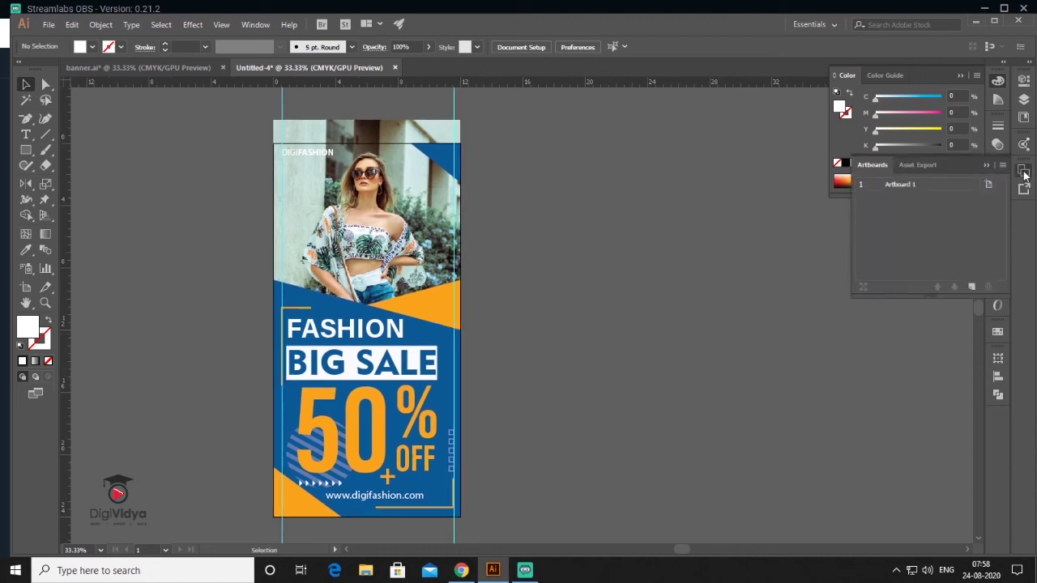
left_click(973, 287)
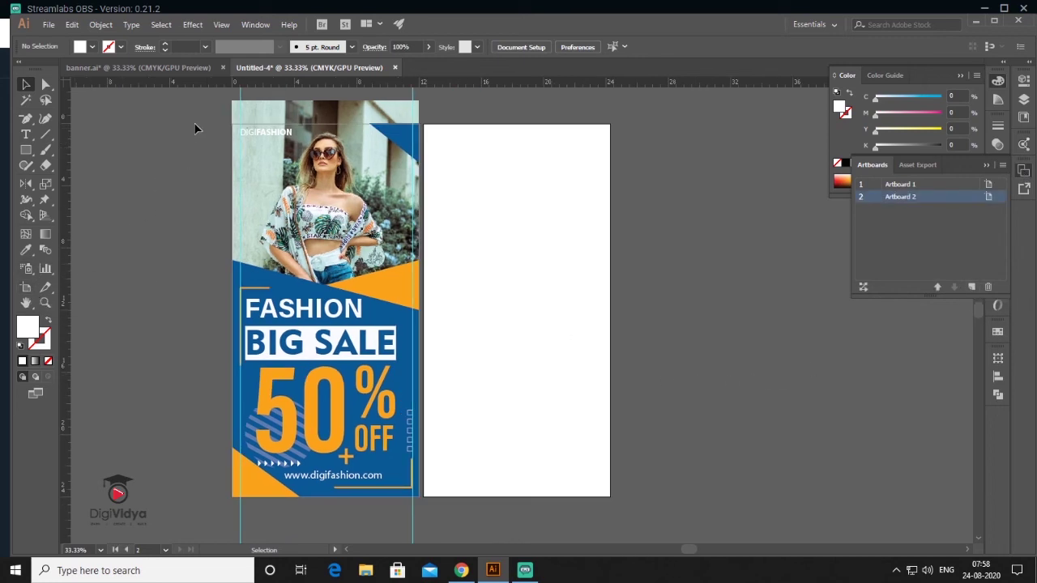
left_click(100, 25)
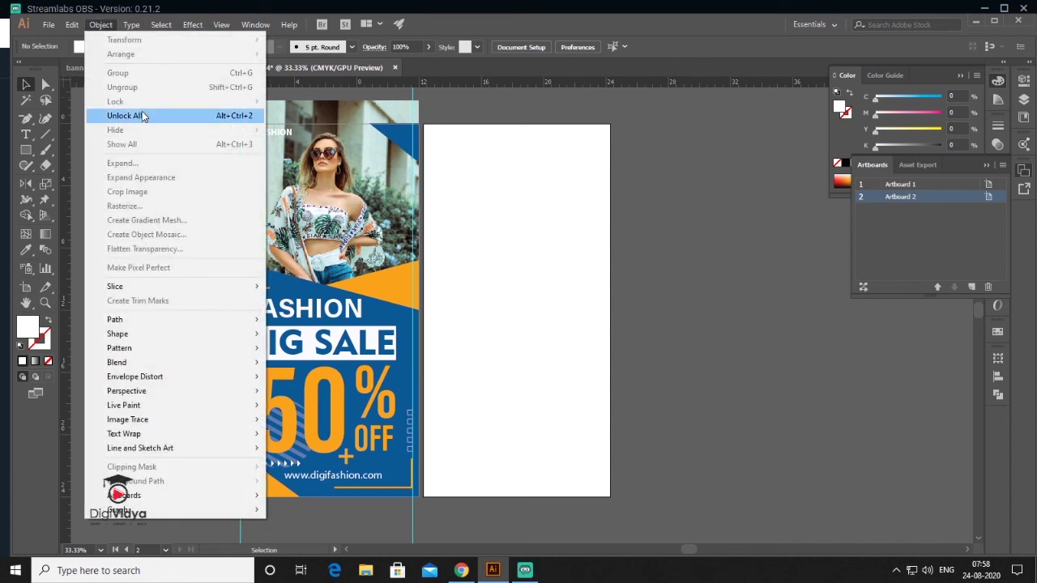
left_click(138, 123)
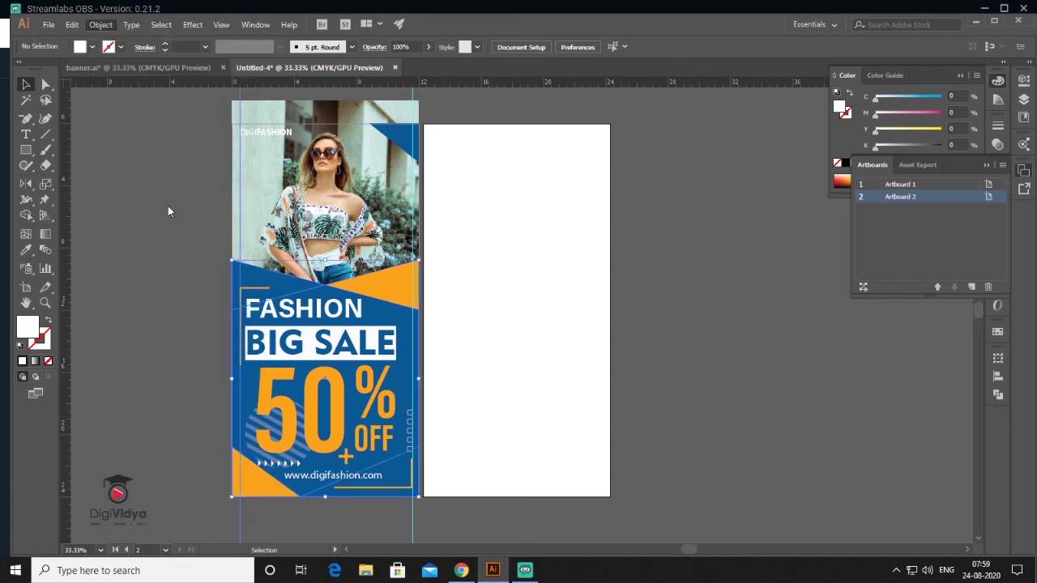
Step: Copy the whole blue banner onto Artboard 2
left_click(426, 508)
left_click(350, 453)
mouse_move(314, 421)
left_mouse_down()
mouse_move(494, 427)
mouse_move(497, 419)
left_mouse_up()
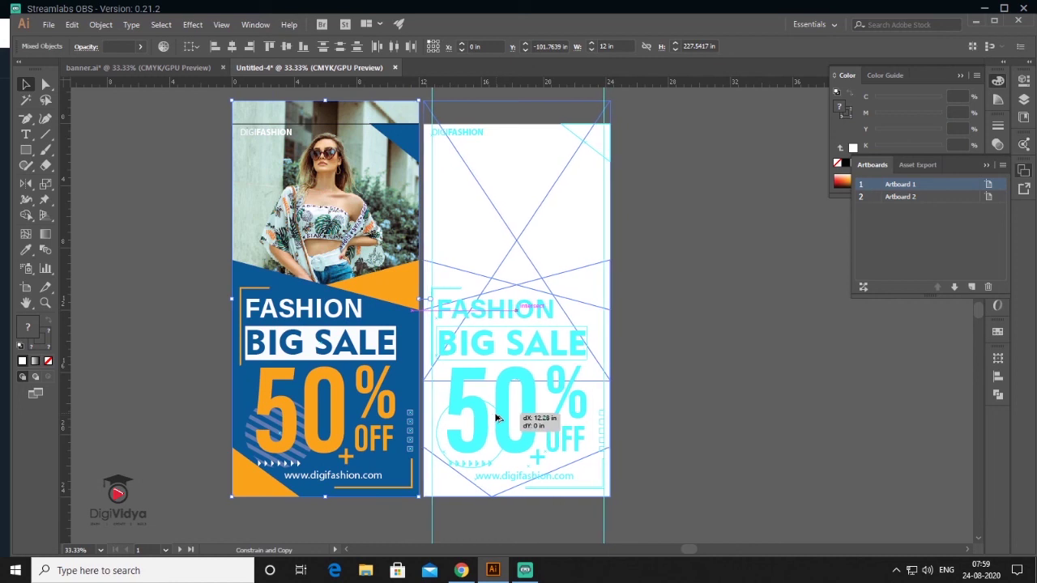
left_click_drag(498, 418, 496, 418)
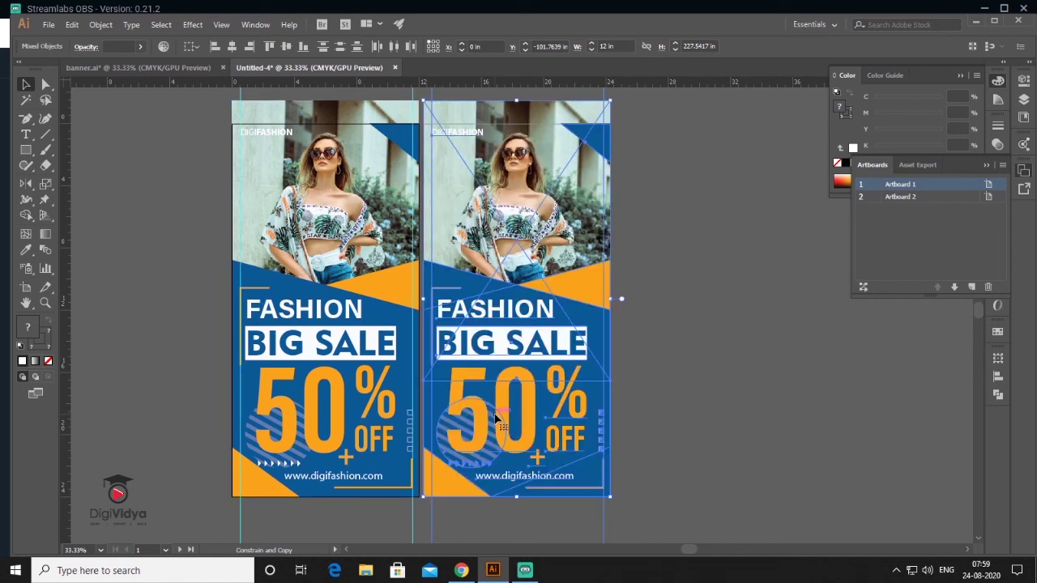
left_click(665, 321)
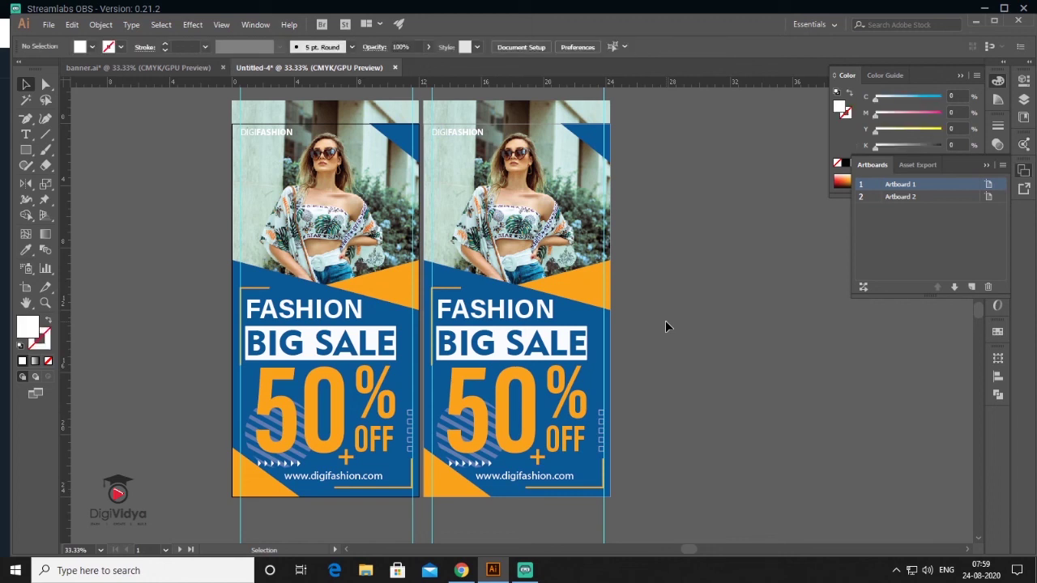
Step: Change the second banner's blue background fill to teal
left_click(598, 312)
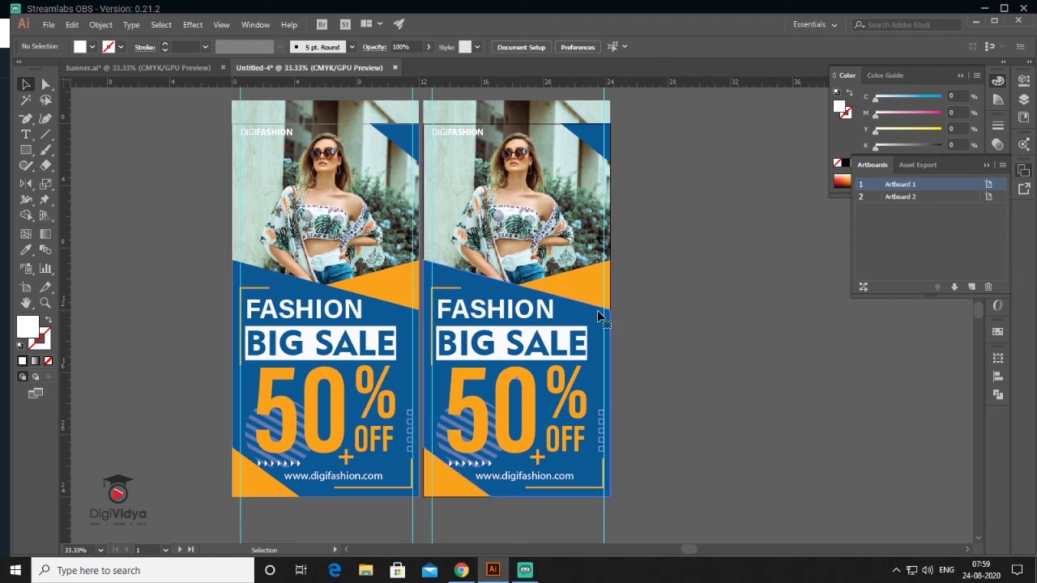
key("i")
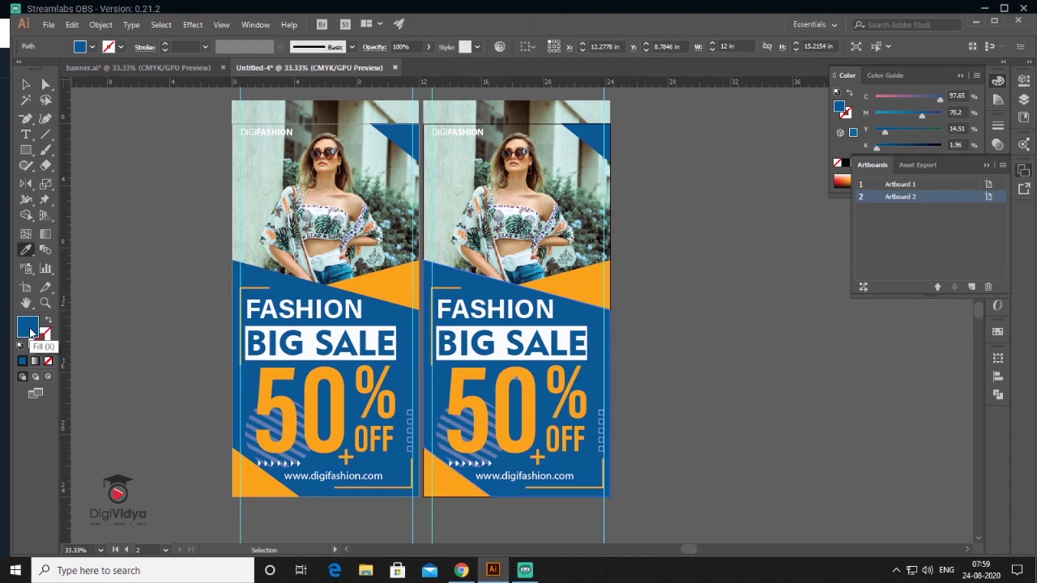
double_click(27, 326)
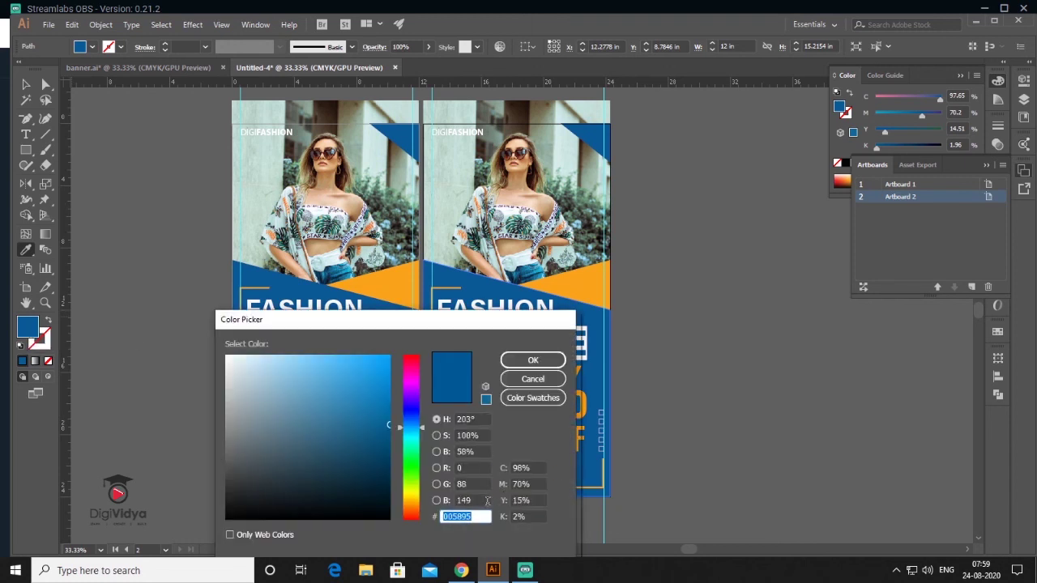
left_click(543, 362)
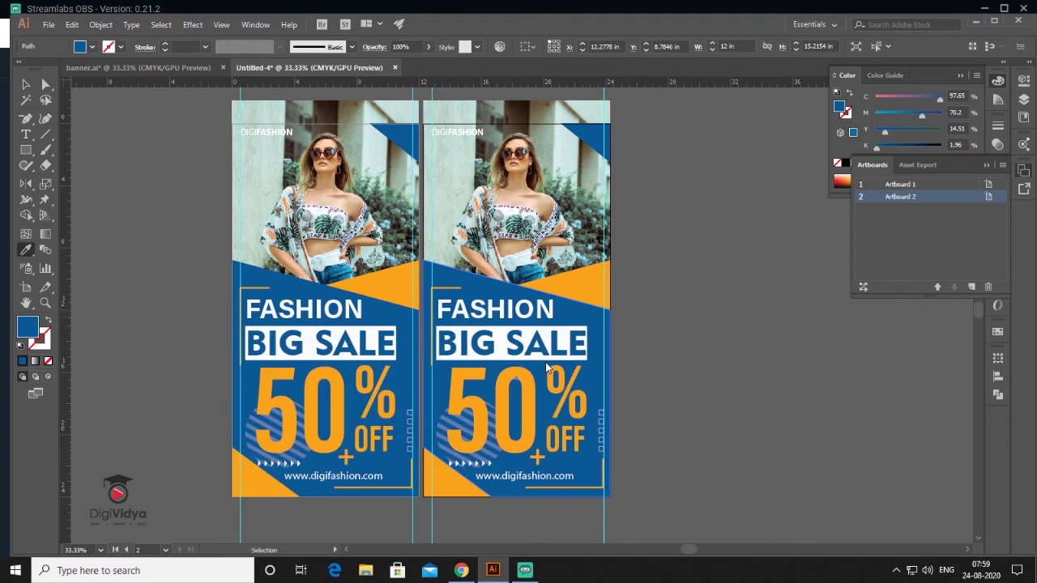
key("ctrl+z")
key("i")
left_click(27, 84)
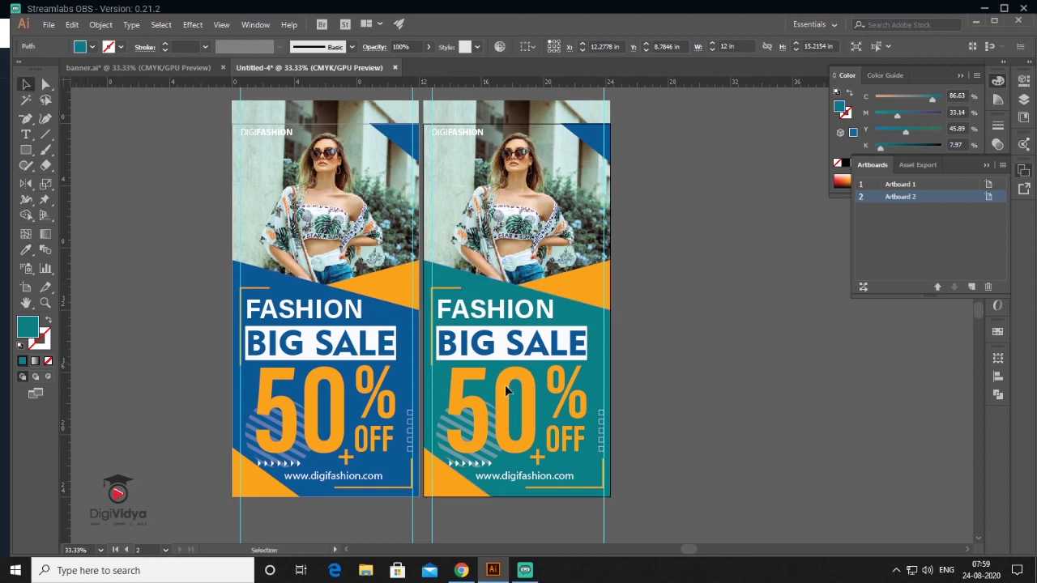
Step: Ungroup the BIG SALE group and recolour the top-right triangle teal with the Eyedropper
left_click(538, 342)
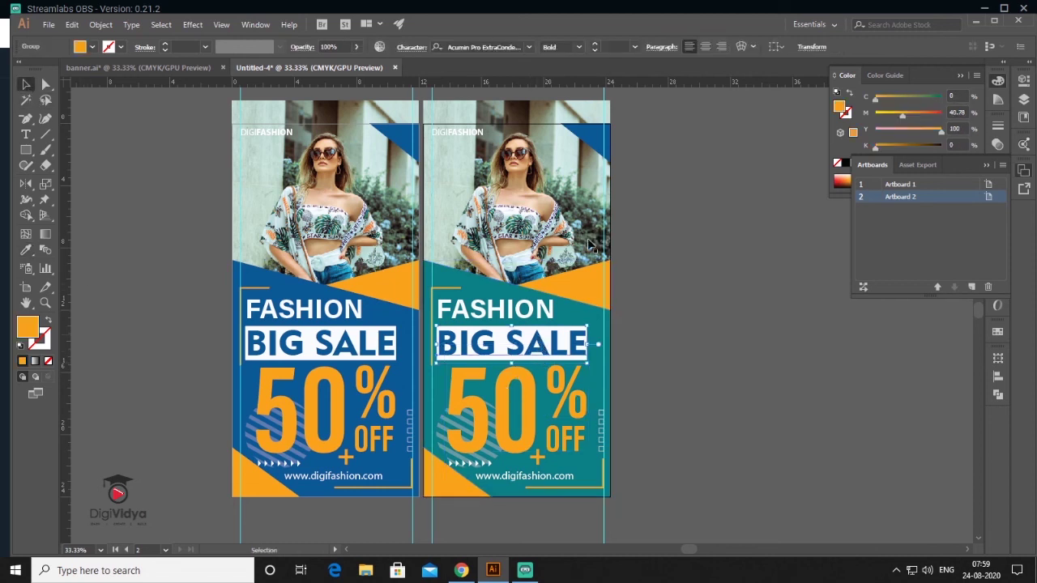
key("ctrl+shift+g")
left_click(593, 145, "shift")
key("i")
left_click(595, 463)
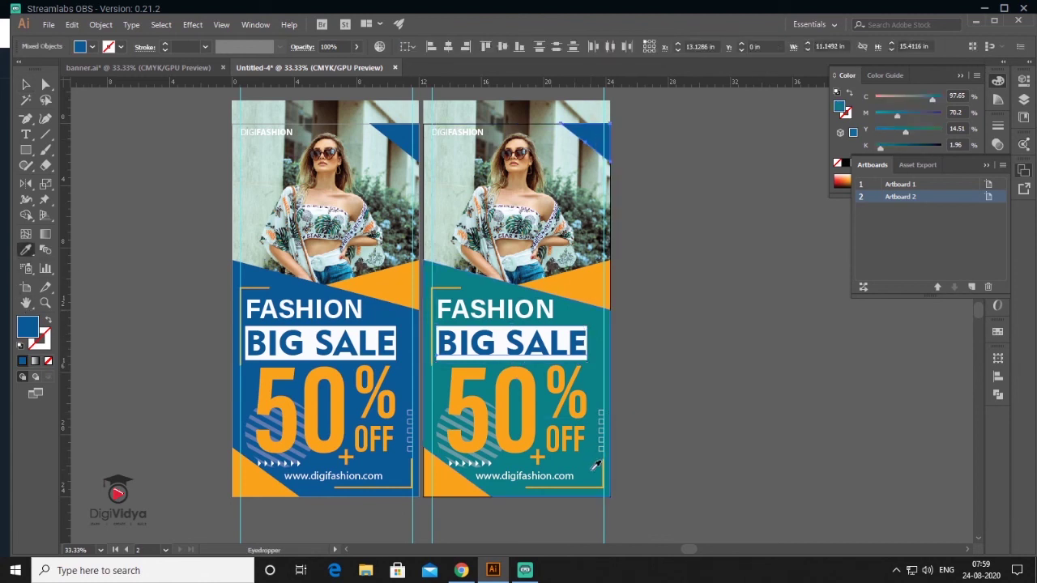
left_click(25, 85)
Step: Delete the model photo from the second banner
left_click(74, 222)
left_click(551, 233)
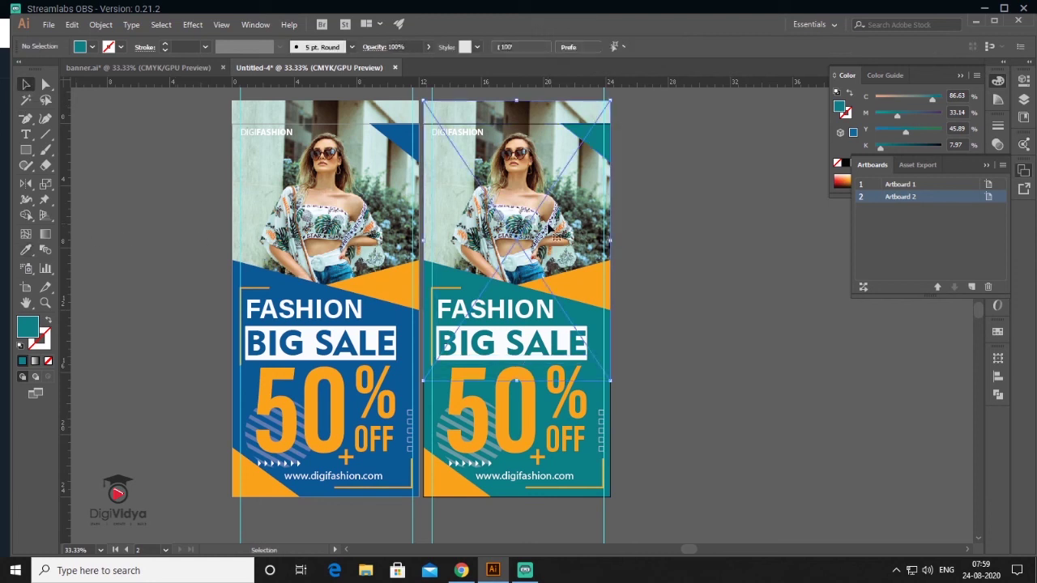
key("Delete")
Step: Place the new model photo across the top half of the second banner
left_click(49, 24)
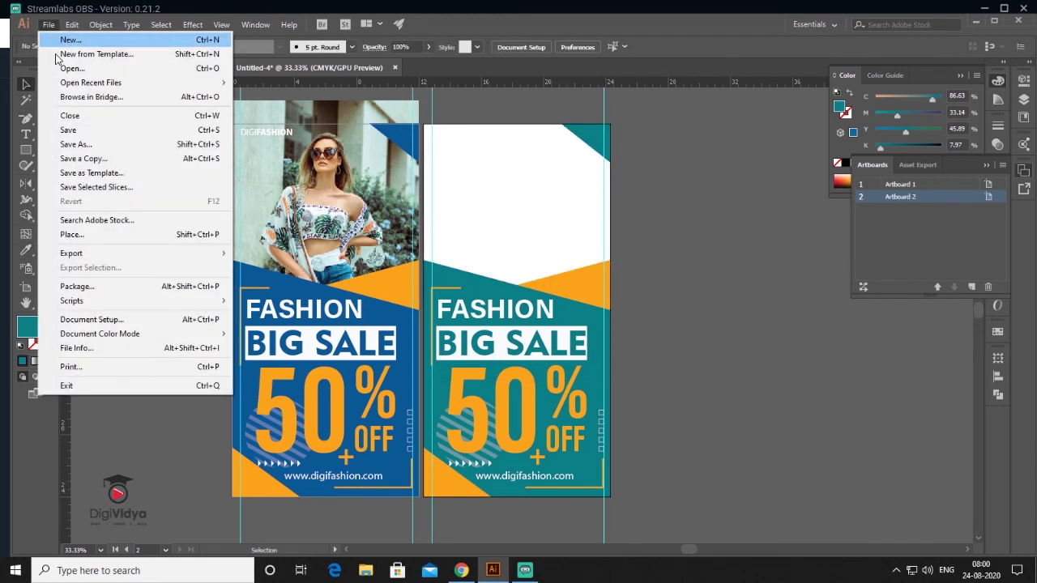
left_click(72, 234)
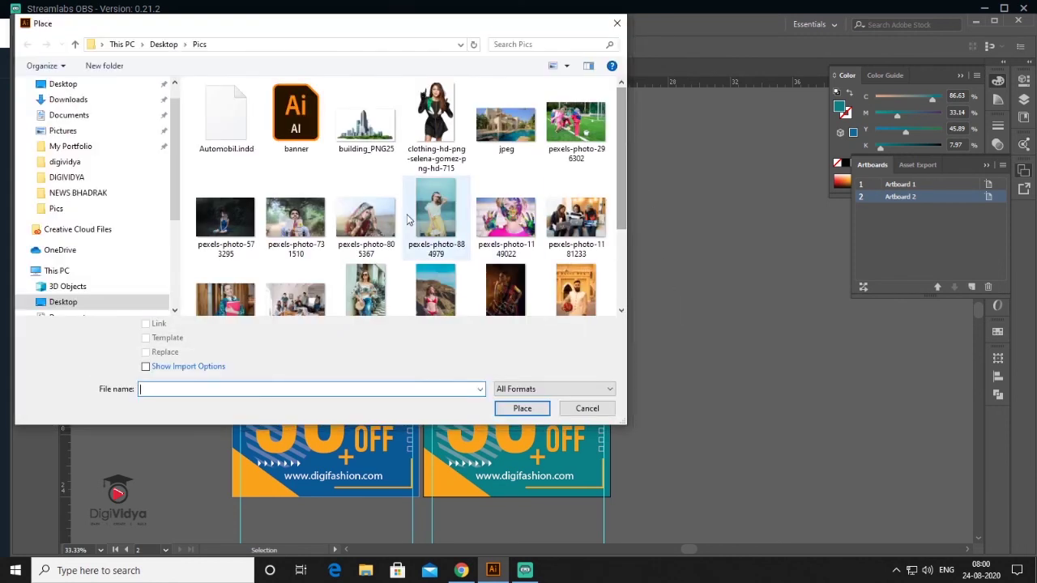
double_click(409, 219)
left_click(677, 282)
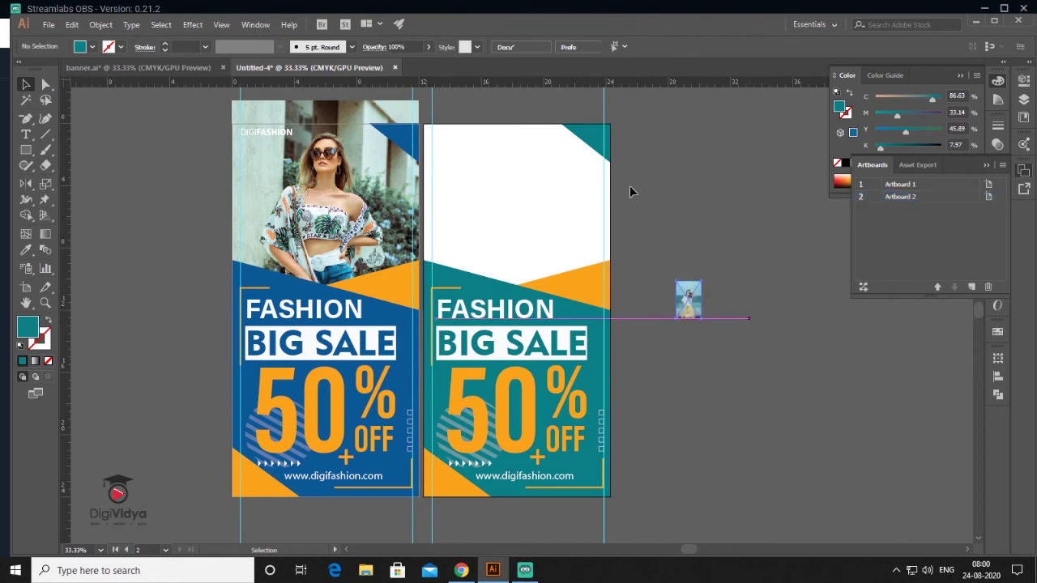
left_click_drag(423, 88, 624, 340)
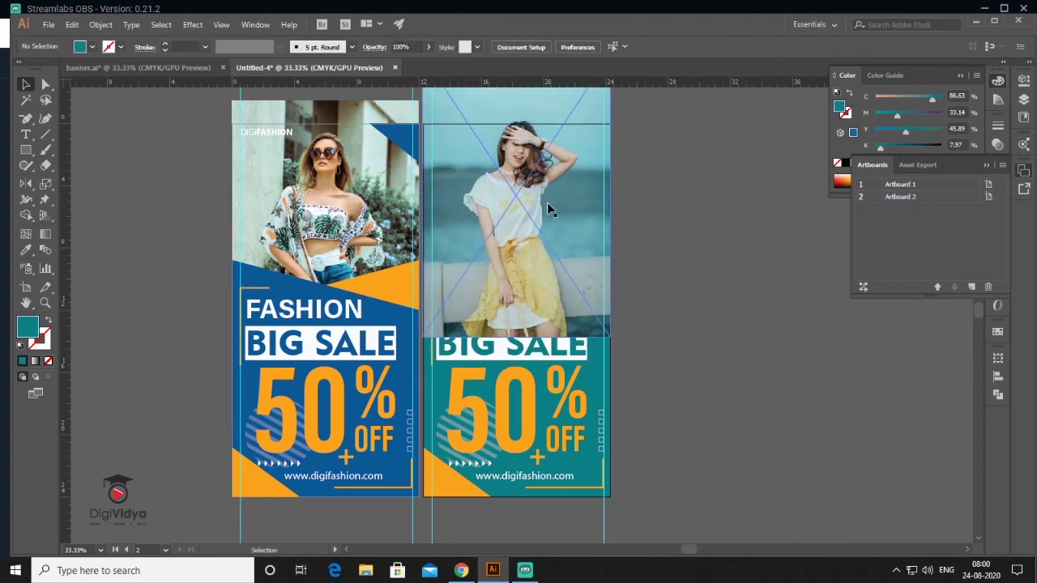
Step: Send the photo behind the banner shapes and nudge it slightly down
right_click(547, 206)
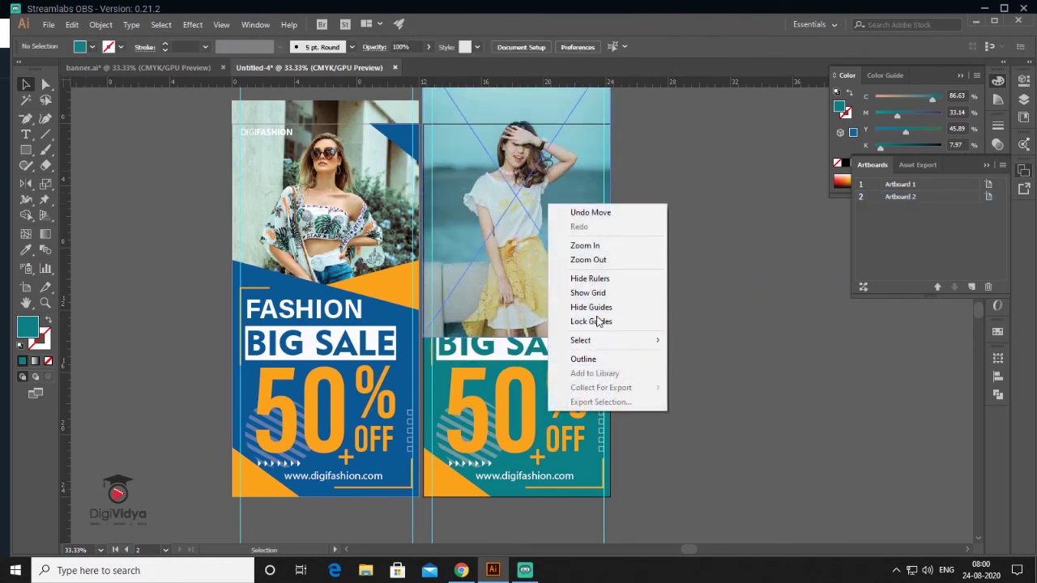
left_click(520, 190)
right_click(531, 148)
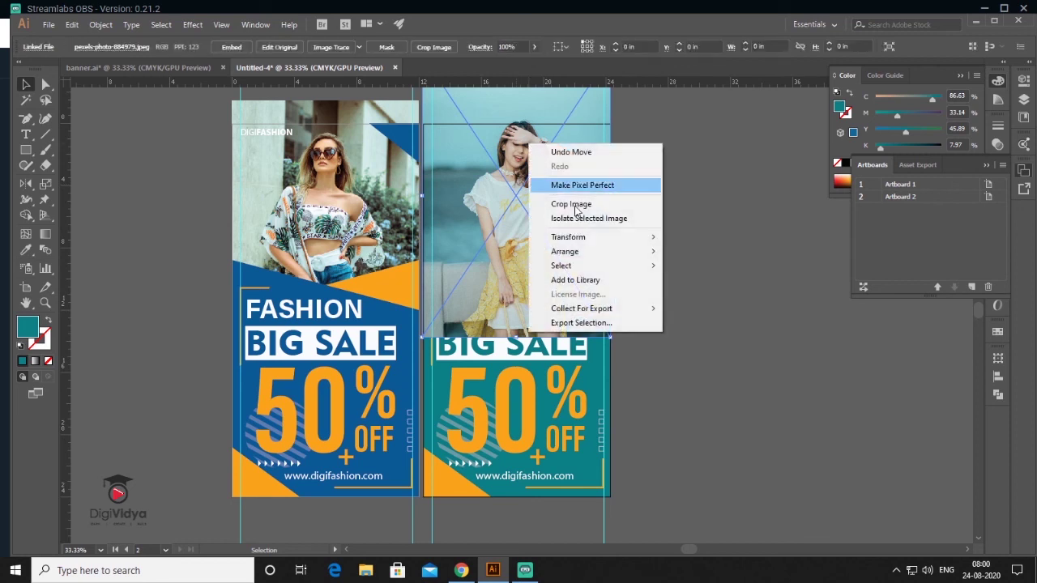
left_click(695, 294)
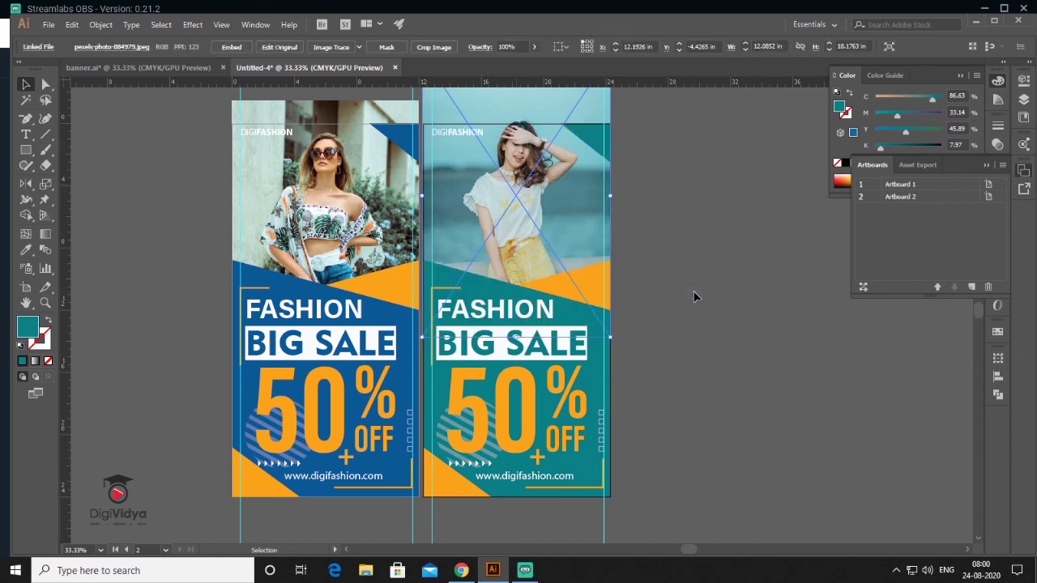
left_click(698, 250)
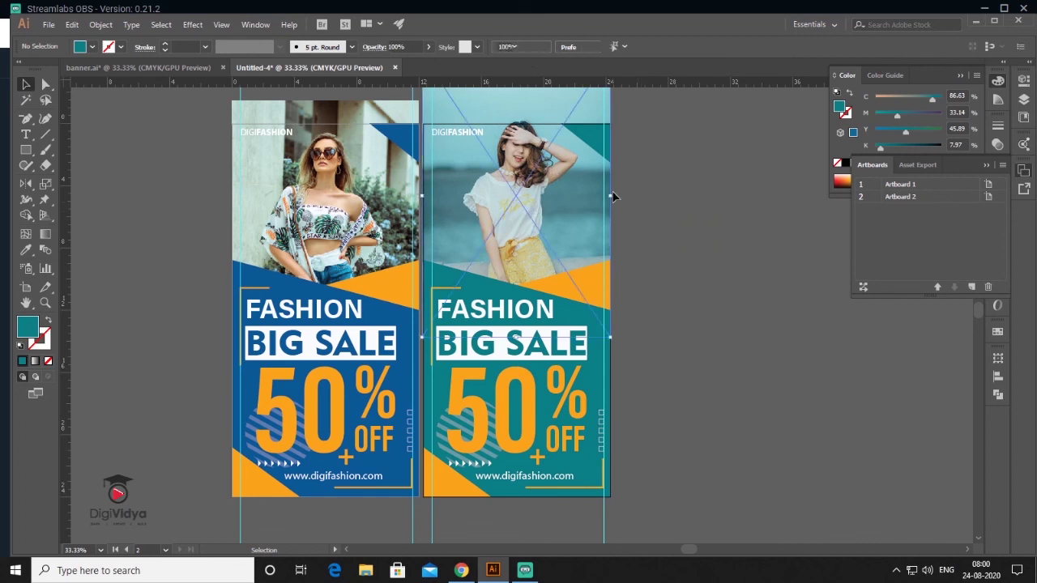
left_click(612, 196)
key("shift+Down")
key("shift+Down")
left_click(696, 224)
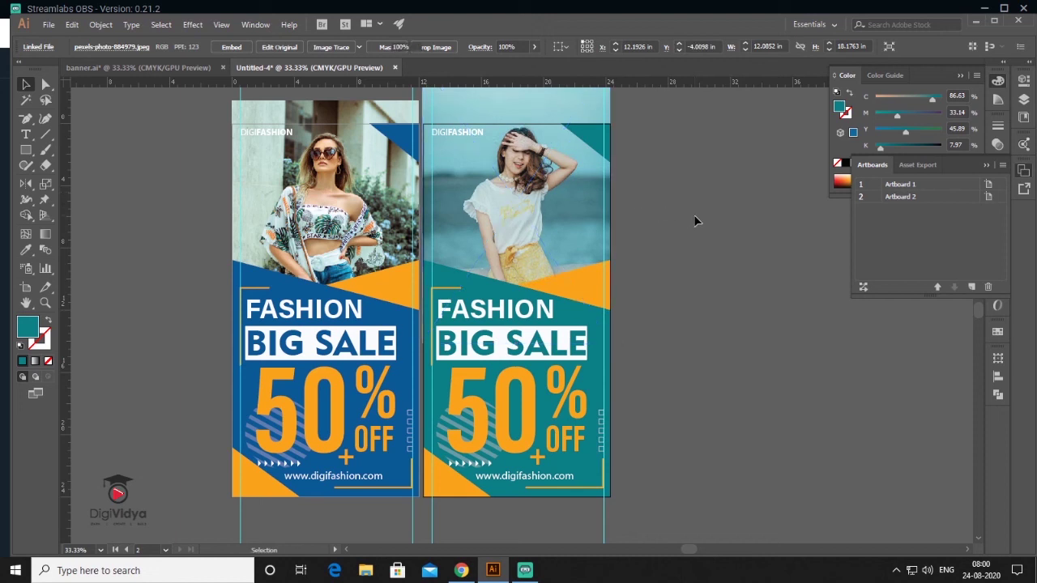
left_click_drag(705, 267, 724, 228)
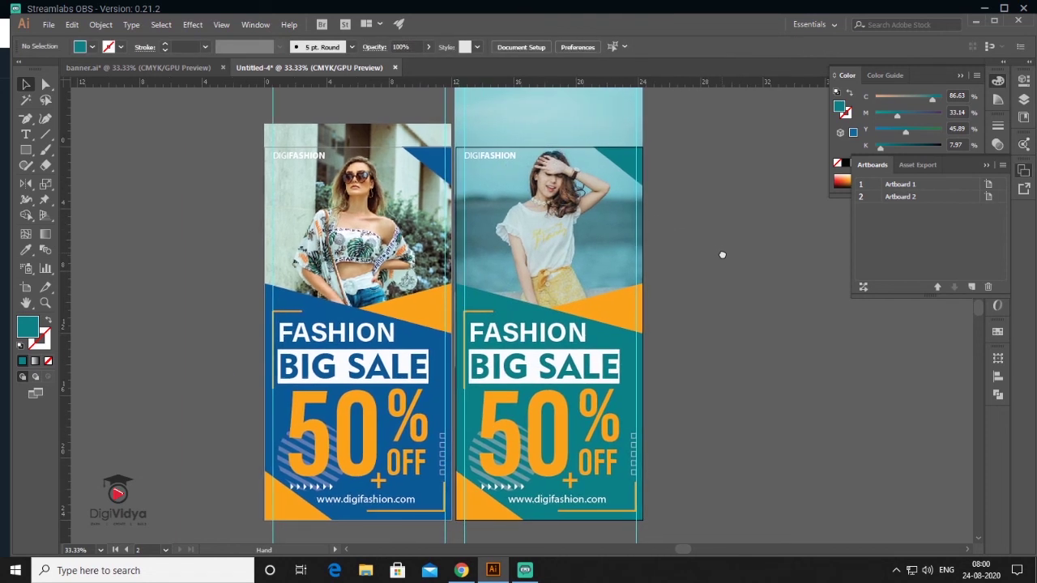